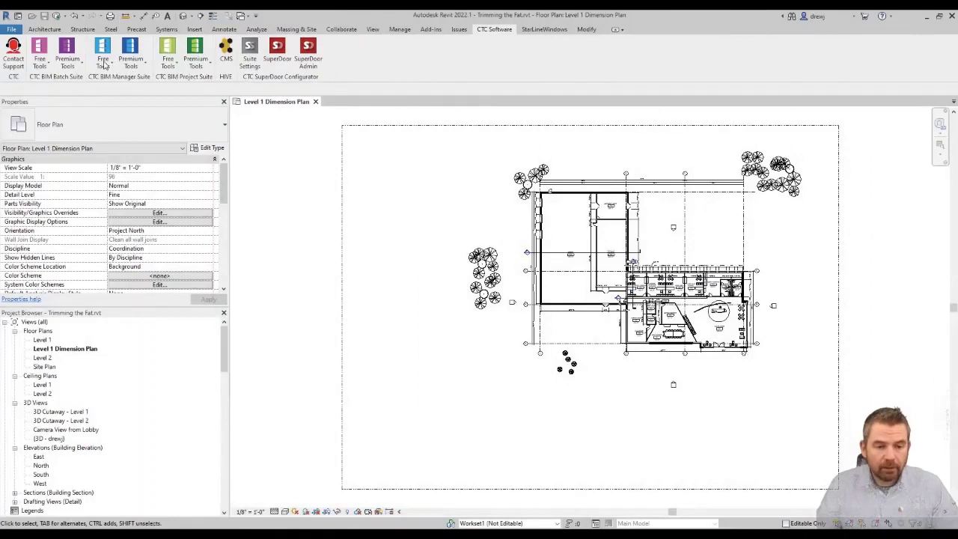
# Launch Project Cleaner from the CTC BIM Manager Suite Free Tools menu on the CTC Software tab
pyautogui.click(104, 65)
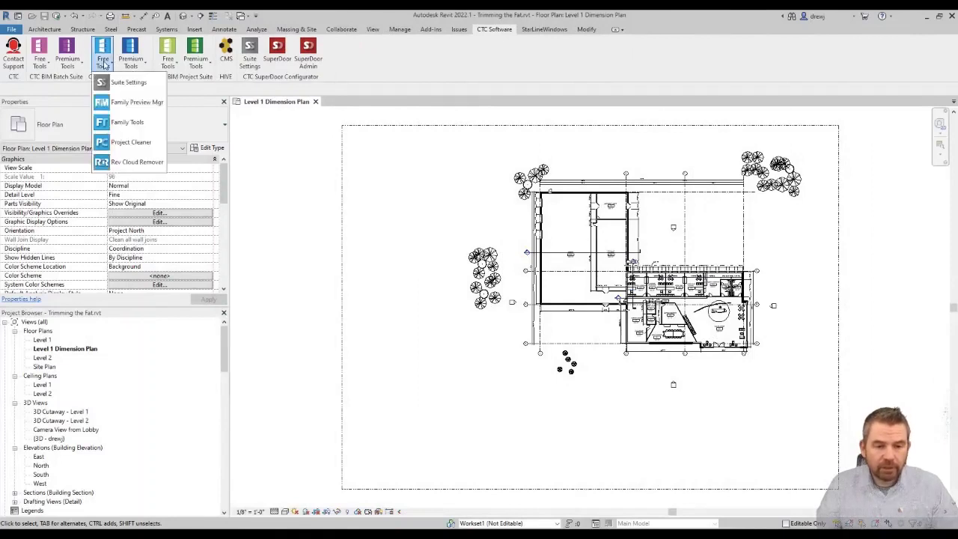
pyautogui.click(132, 142)
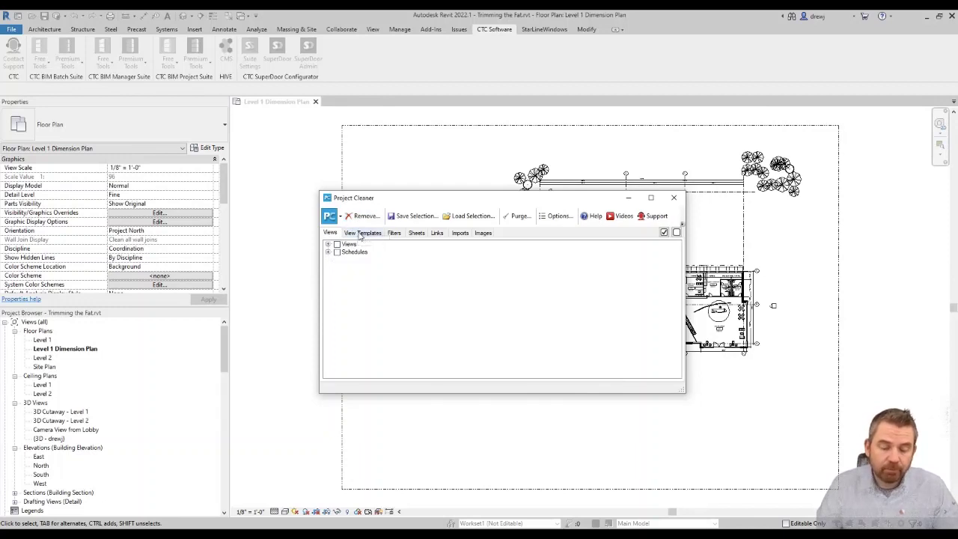
# Review the view templates and the expanded parameter filters, such as Electrical Systems and Domestic
pyautogui.click(363, 233)
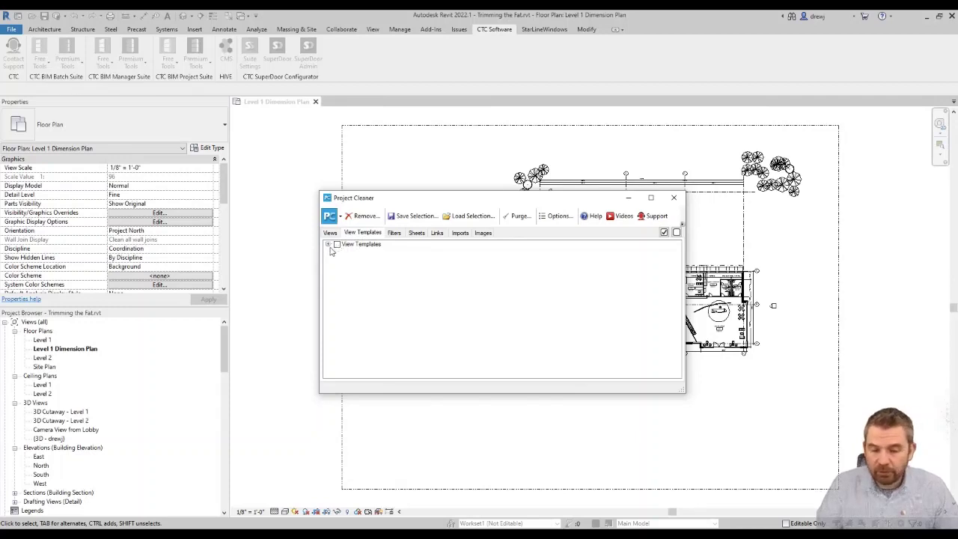
pyautogui.click(393, 232)
pyautogui.click(328, 244)
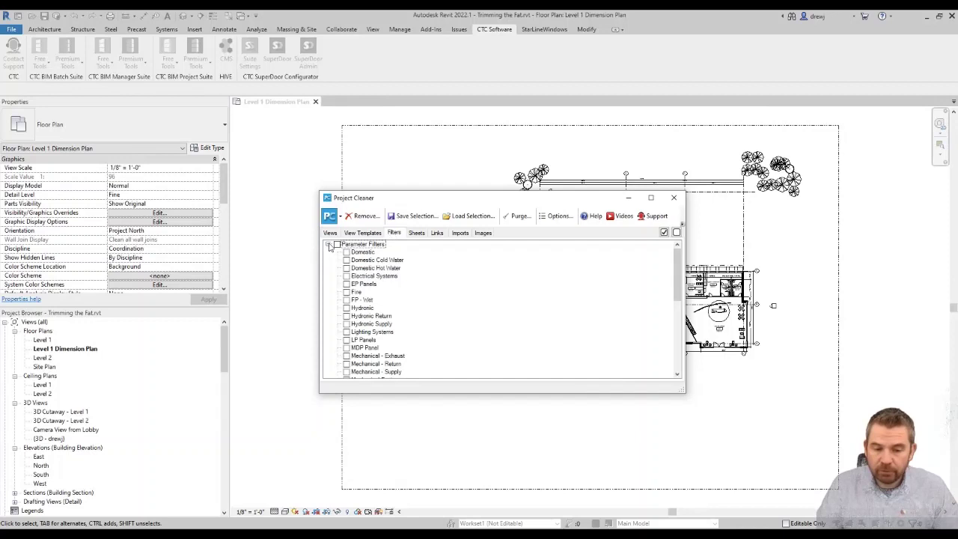
pyautogui.click(371, 276)
pyautogui.click(367, 253)
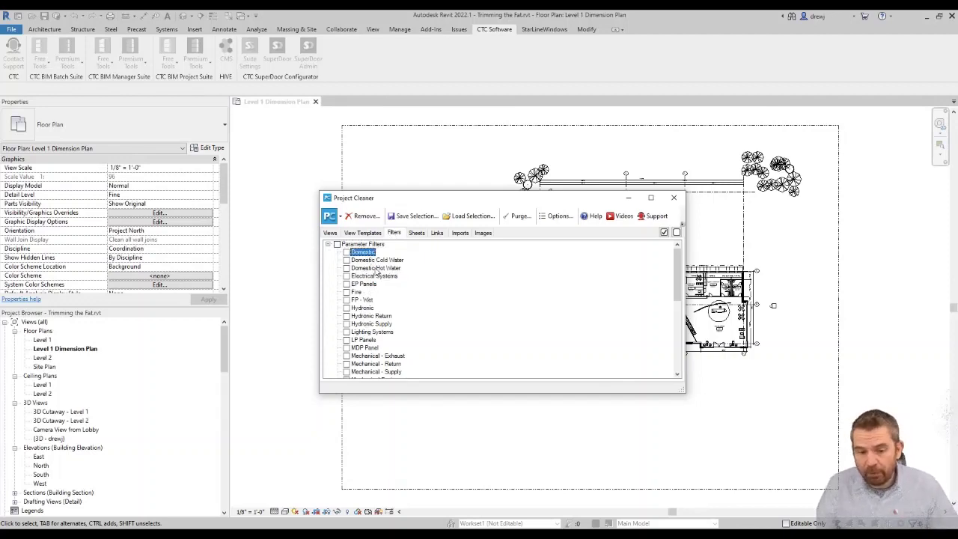
# Review the expanded sheets list and the linked model files
pyautogui.click(416, 233)
pyautogui.click(327, 245)
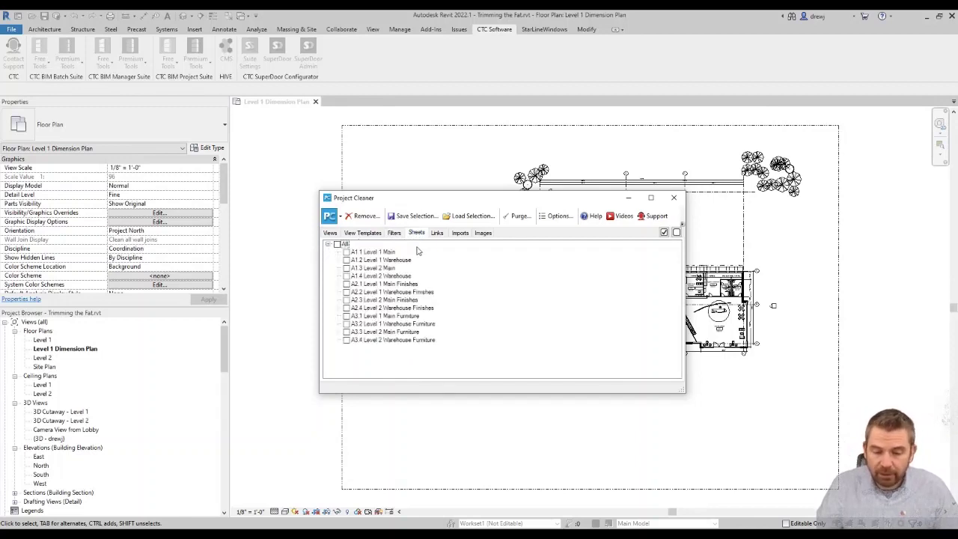
pyautogui.click(441, 233)
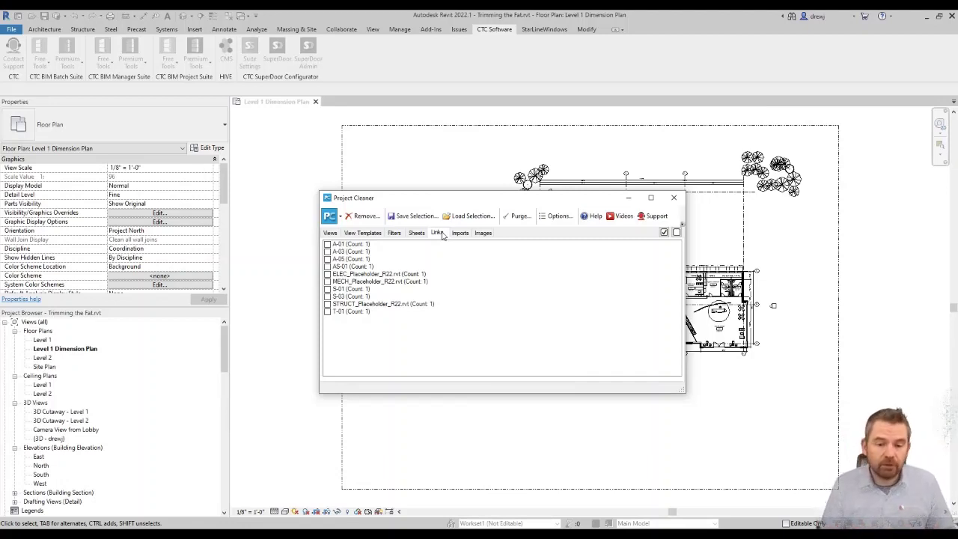
# Mark all four imported drawings, A-02, A-04, S-02 and S-04, for removal
pyautogui.click(460, 233)
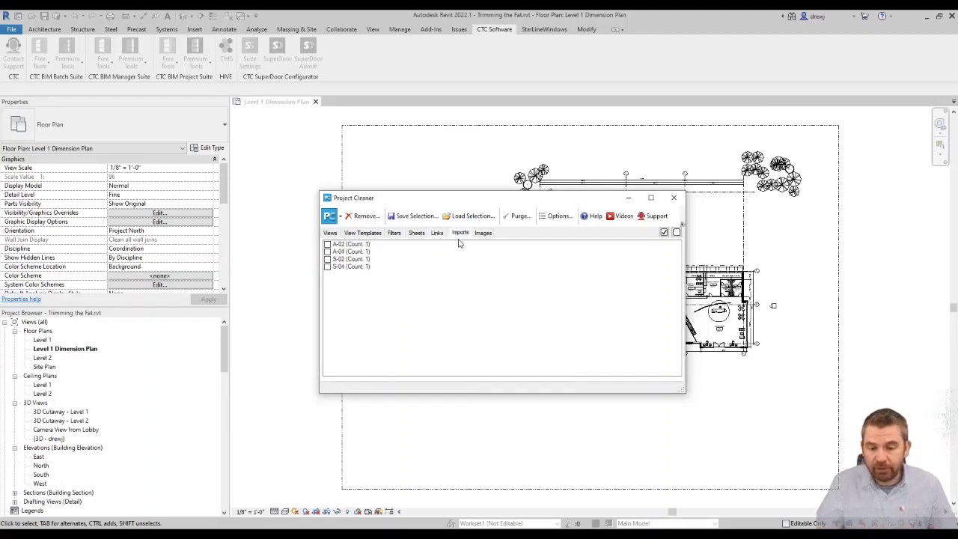
pyautogui.click(328, 253)
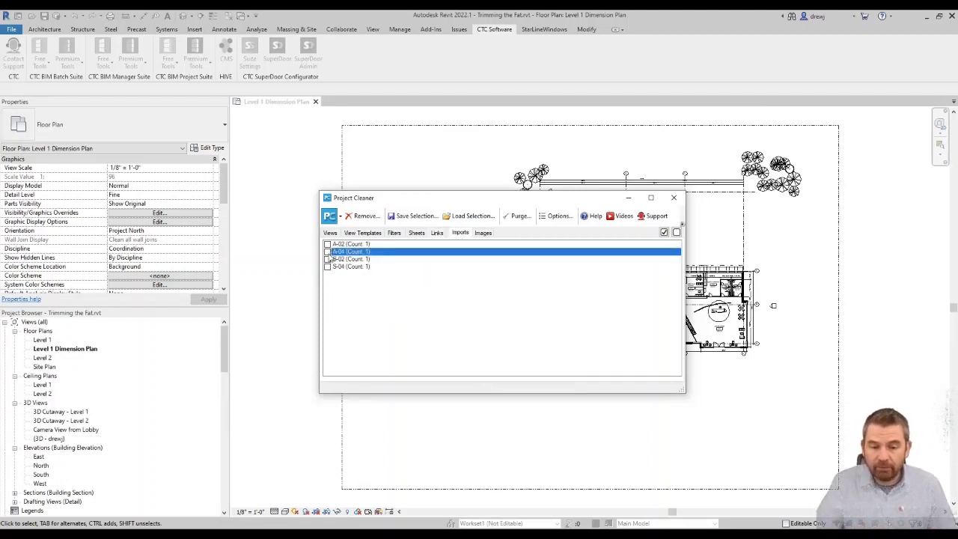
pyautogui.click(328, 252)
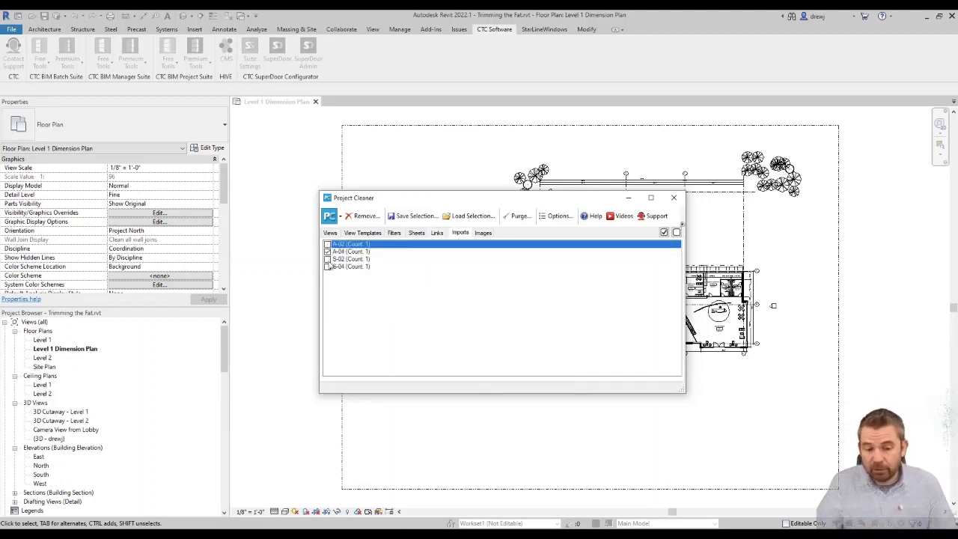
pyautogui.click(329, 260)
pyautogui.click(329, 267)
pyautogui.click(340, 245)
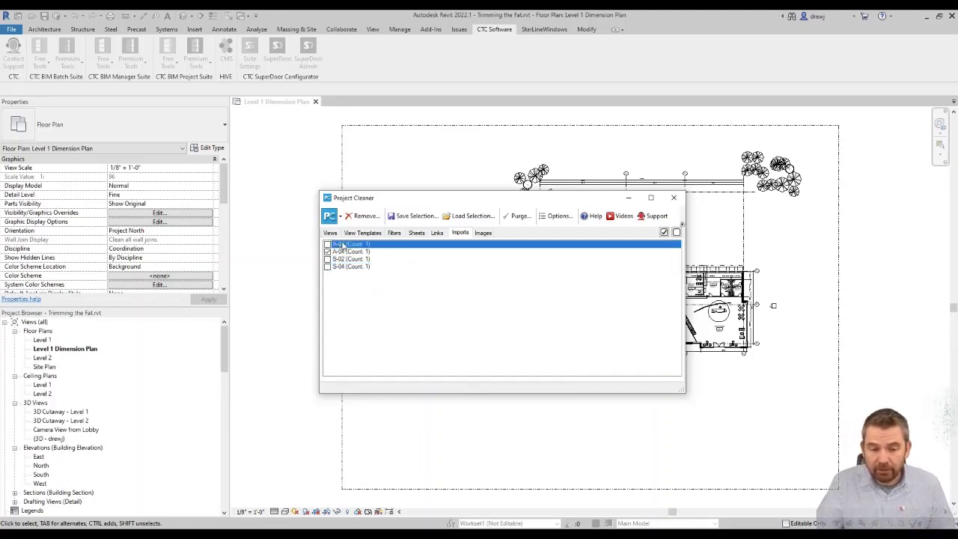
pyautogui.click(664, 233)
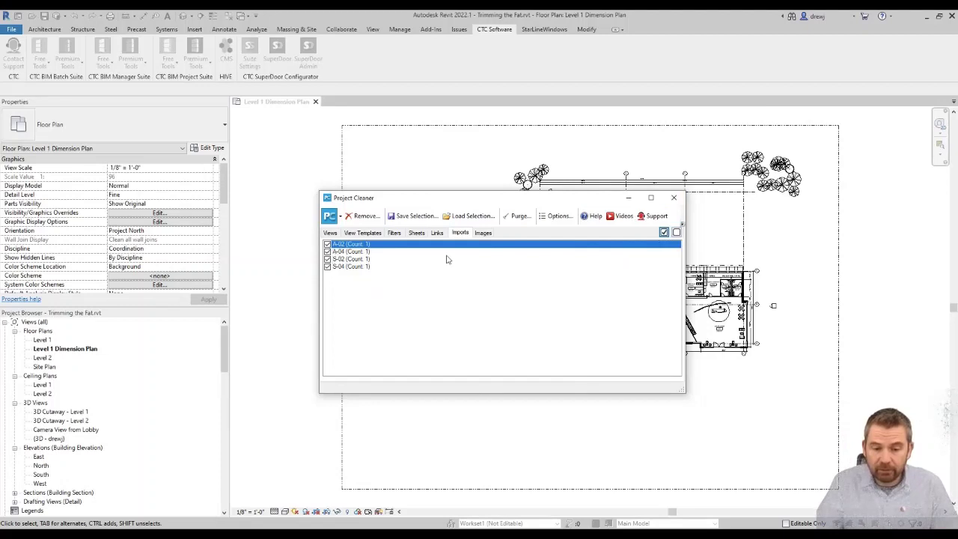
# Mark the single image for removal and remove the marked items
pyautogui.click(484, 233)
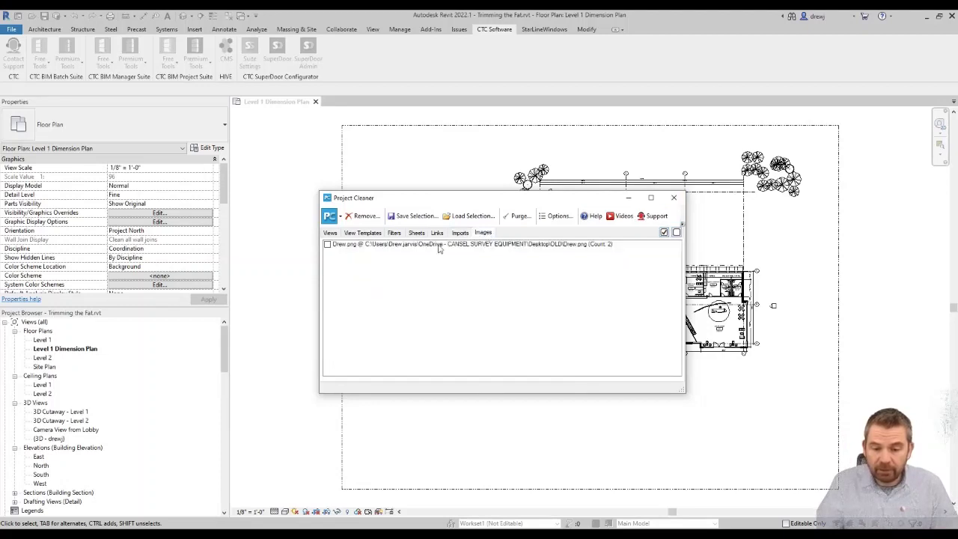
pyautogui.click(329, 245)
pyautogui.click(327, 245)
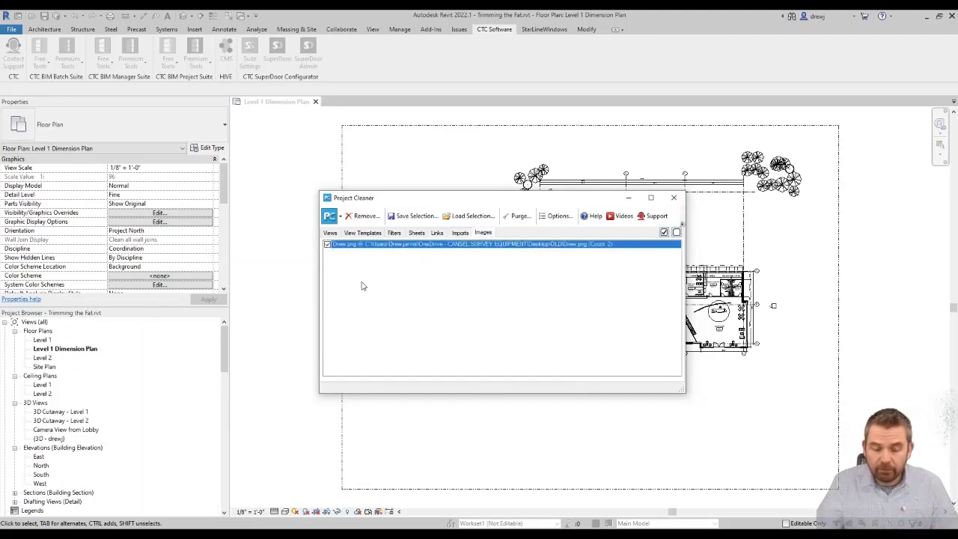
pyautogui.click(368, 219)
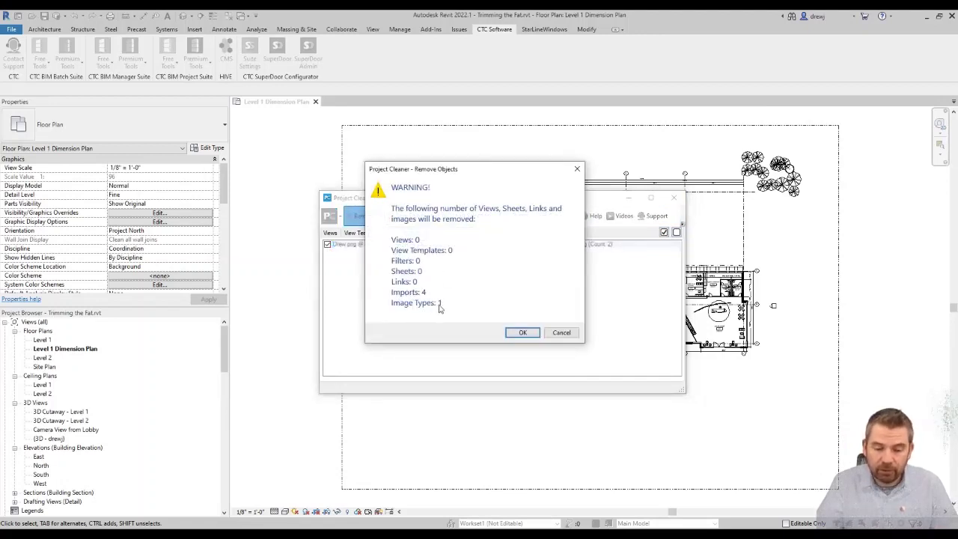
# Confirm removal of 4 imports and 1 image, then recheck the Imports, Sheets and Filters lists
pyautogui.click(521, 333)
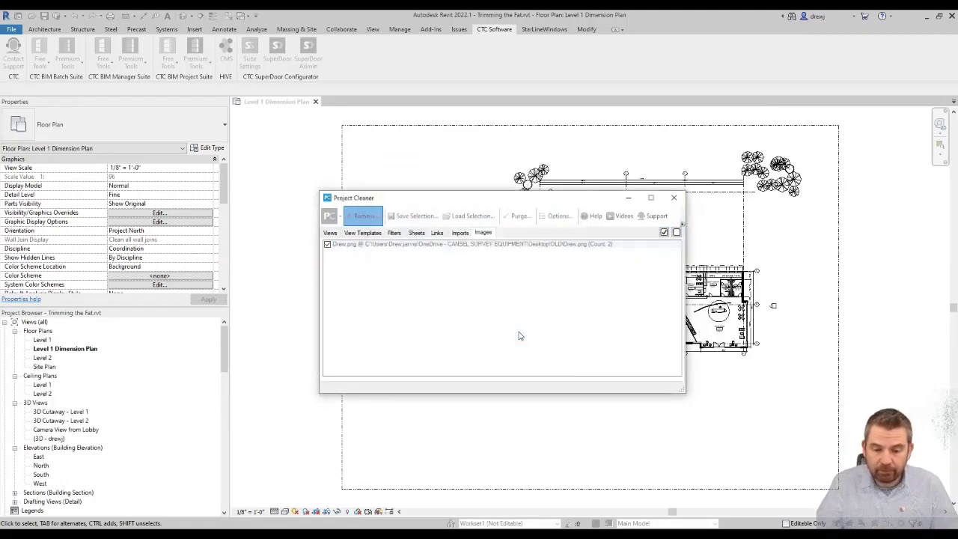
pyautogui.click(461, 234)
pyautogui.click(415, 234)
pyautogui.click(394, 233)
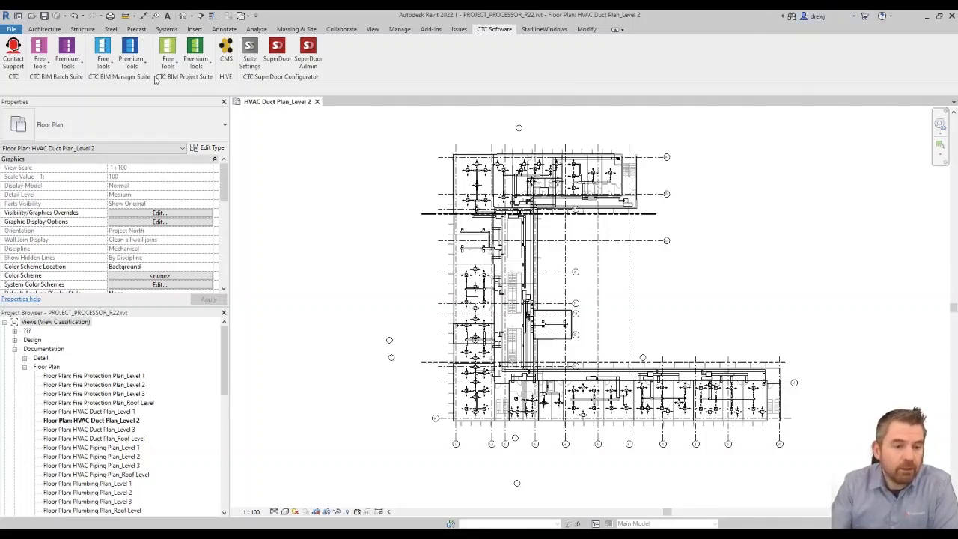
# Launch Project Processor from the CTC BIM Batch Suite Premium Tools menu
pyautogui.click(67, 66)
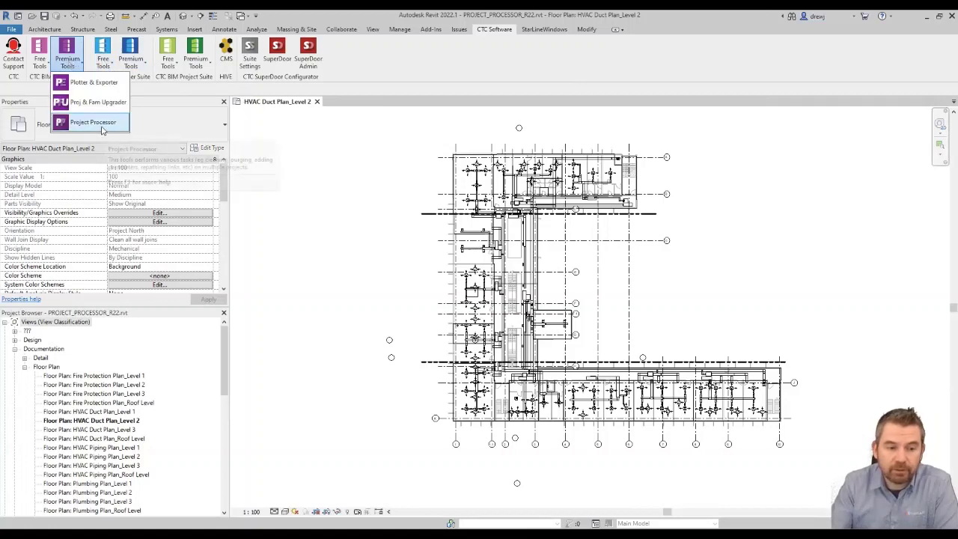
pyautogui.click(103, 126)
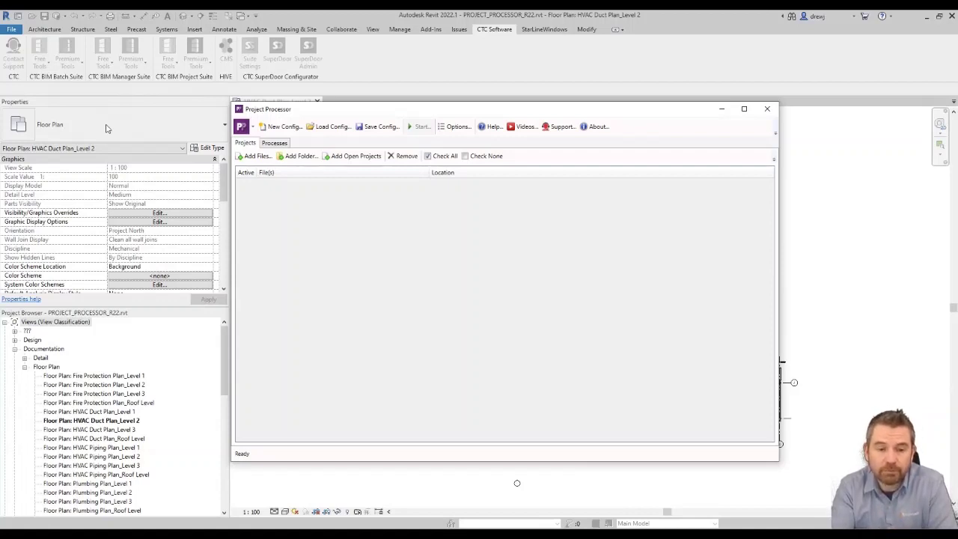
# Show the Processes task list and the Files options for backups, audit and save location
pyautogui.click(275, 144)
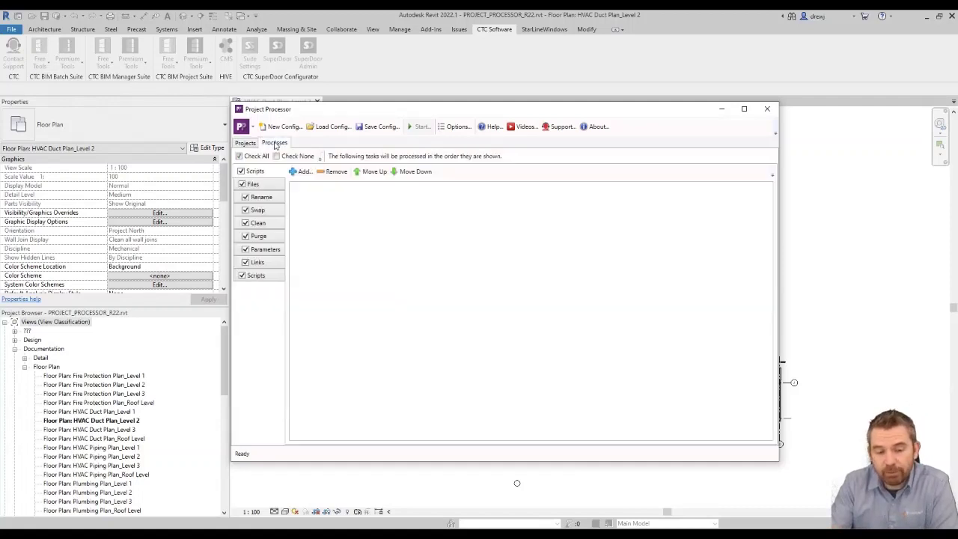
pyautogui.click(254, 184)
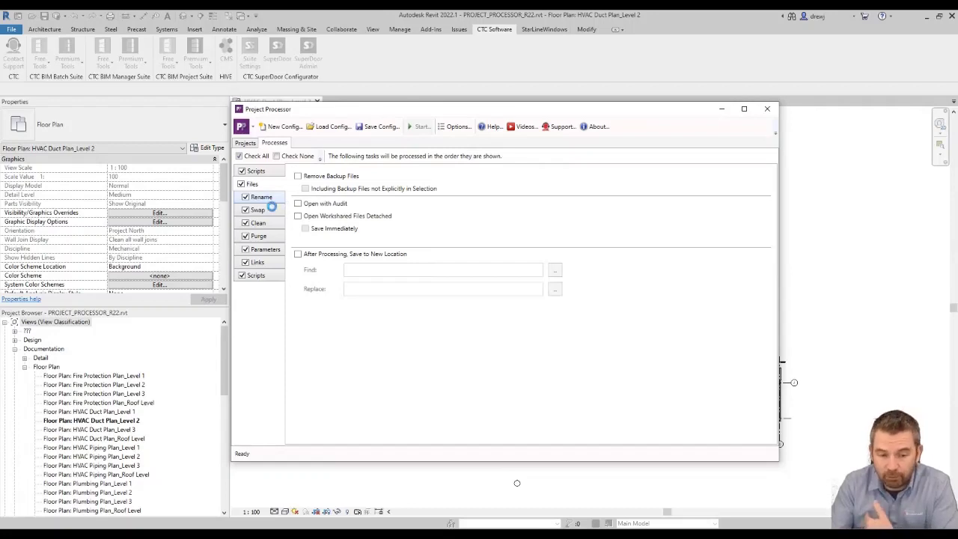
# Display the Rename task's find-and-replace grid, switching back to Files once
pyautogui.click(268, 197)
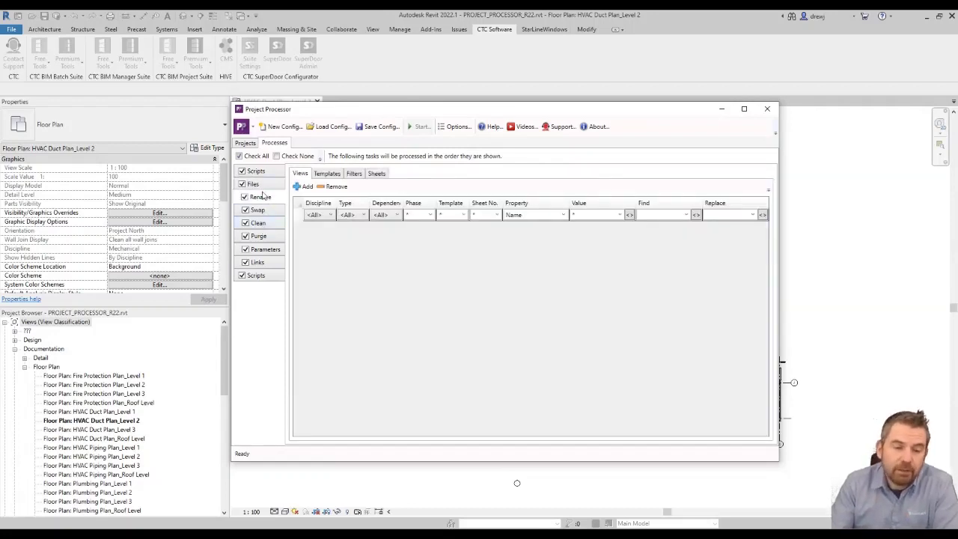
pyautogui.click(267, 188)
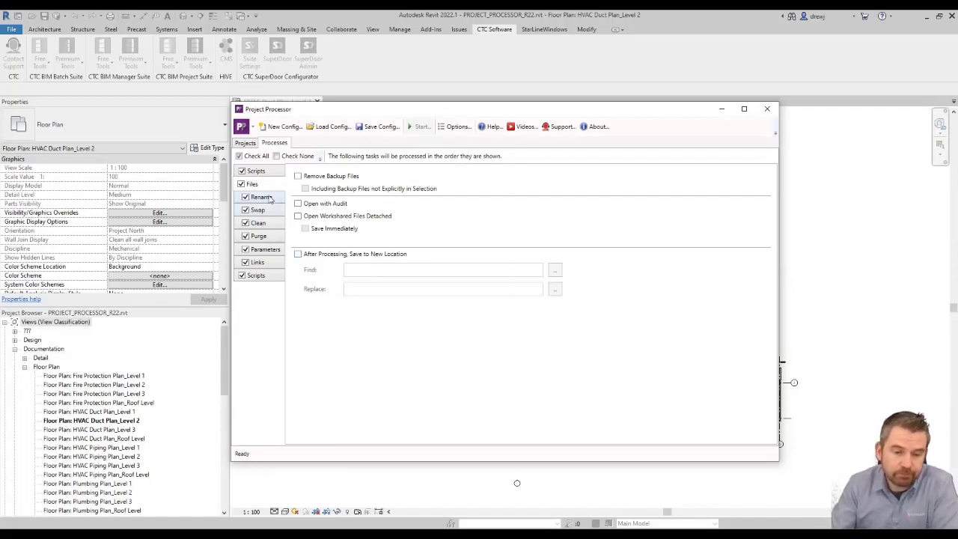
pyautogui.click(268, 197)
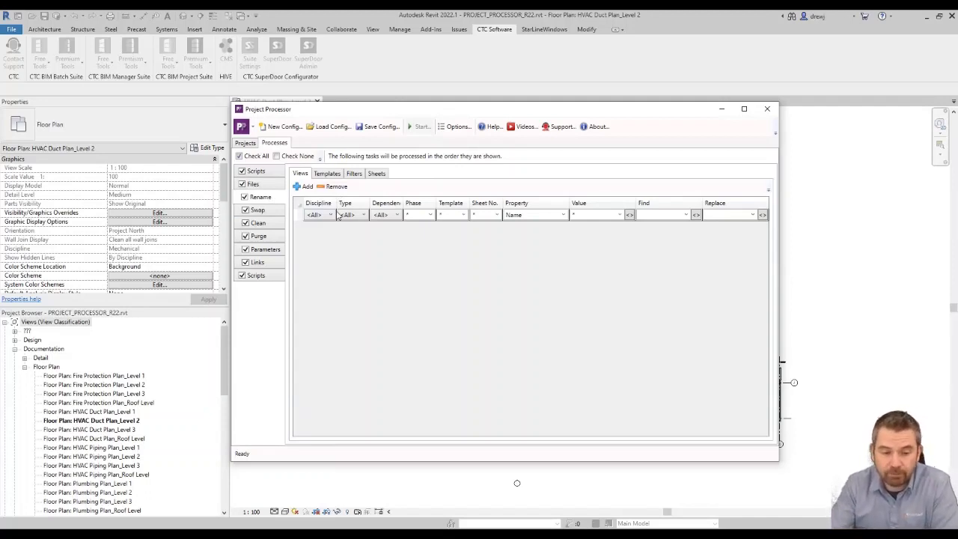
# Browse the Rename rules for view templates, filters and sheets
pyautogui.click(326, 176)
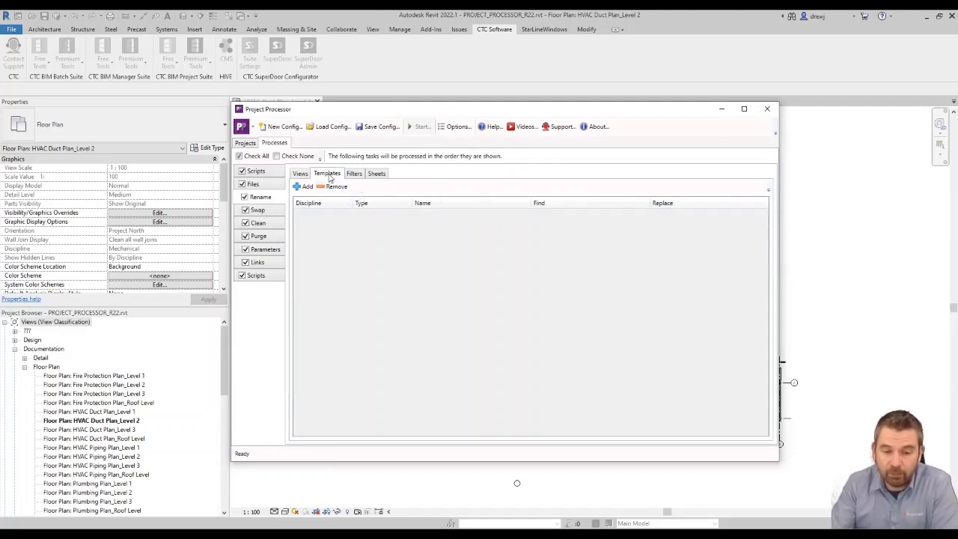
pyautogui.click(353, 174)
pyautogui.click(376, 174)
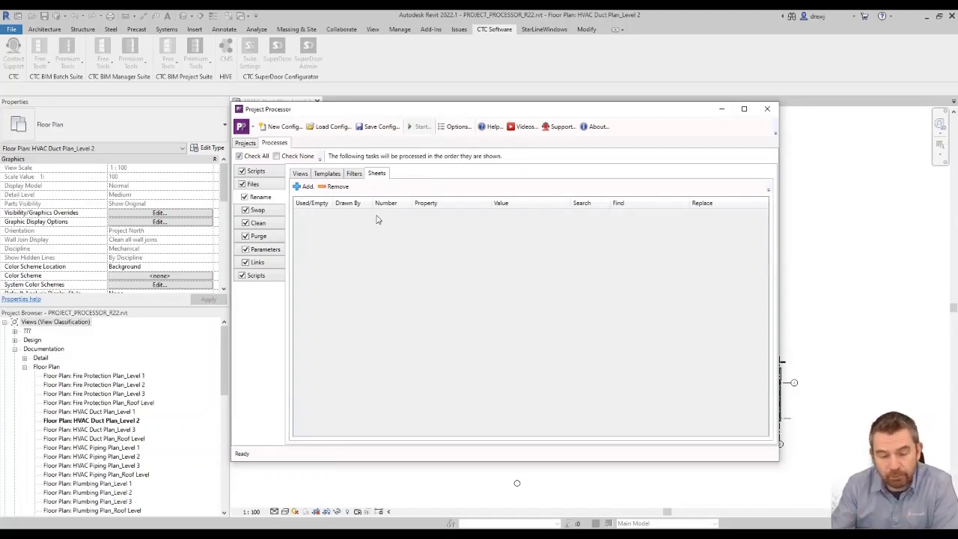
# Add a Swap Text Types rule replacing text style *.dwg with 2.5mm Arial
pyautogui.click(269, 212)
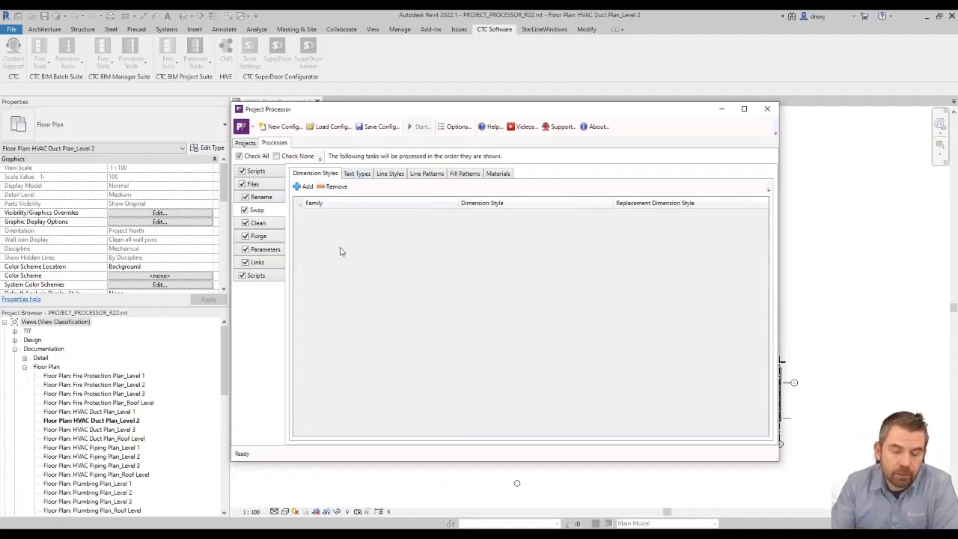
pyautogui.click(364, 176)
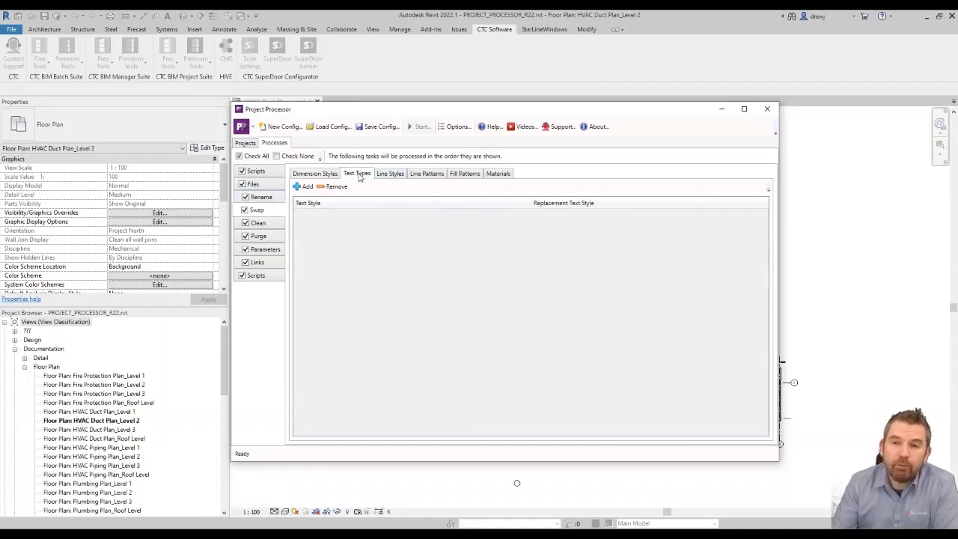
pyautogui.click(307, 187)
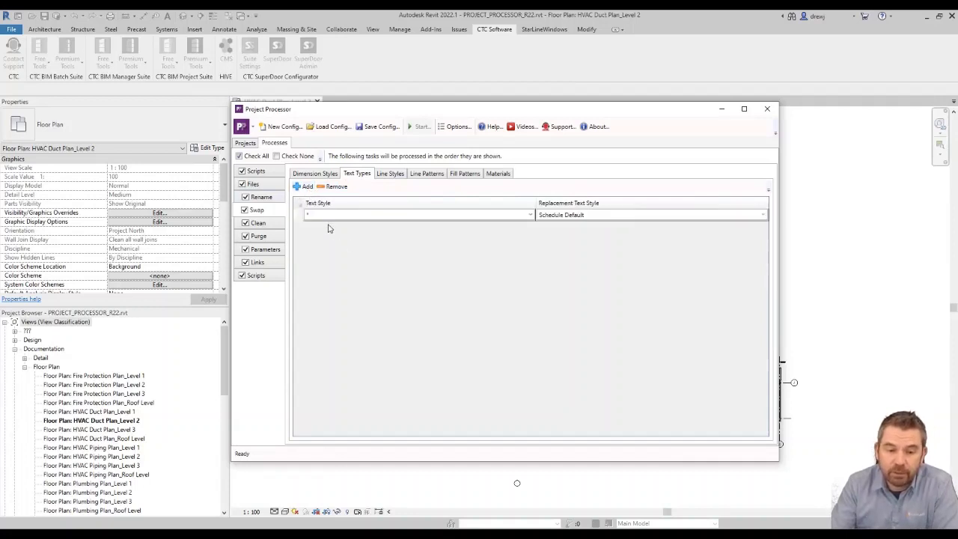
pyautogui.click(327, 215)
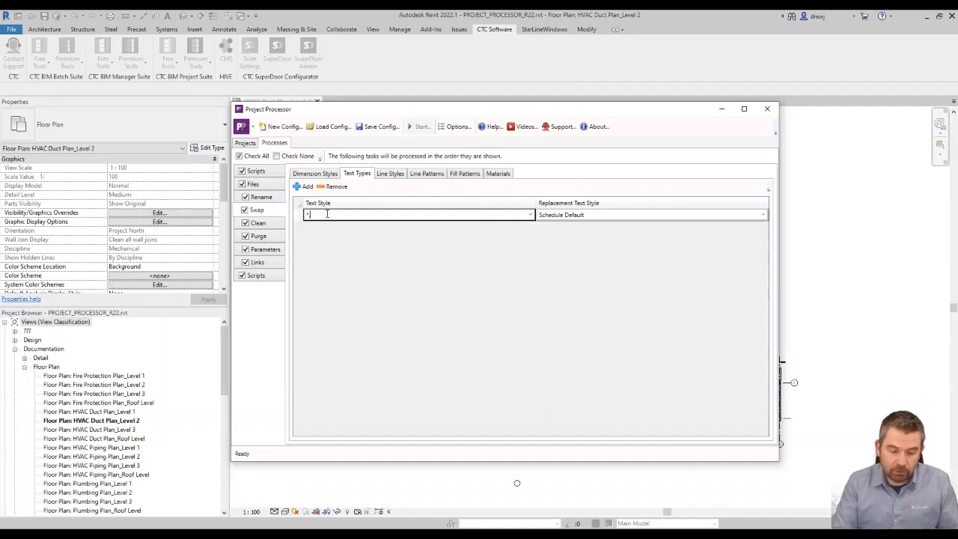
pyautogui.write('.dwg')
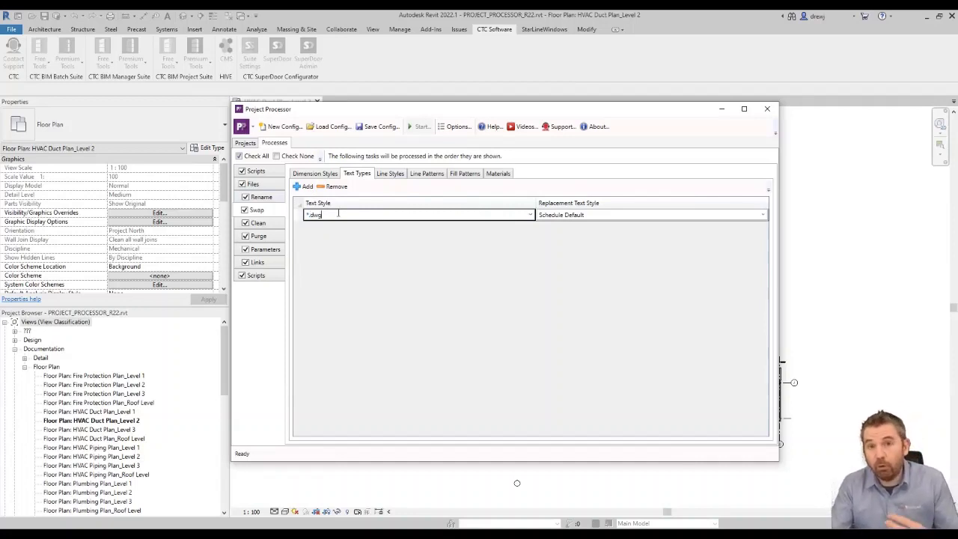
pyautogui.click(763, 216)
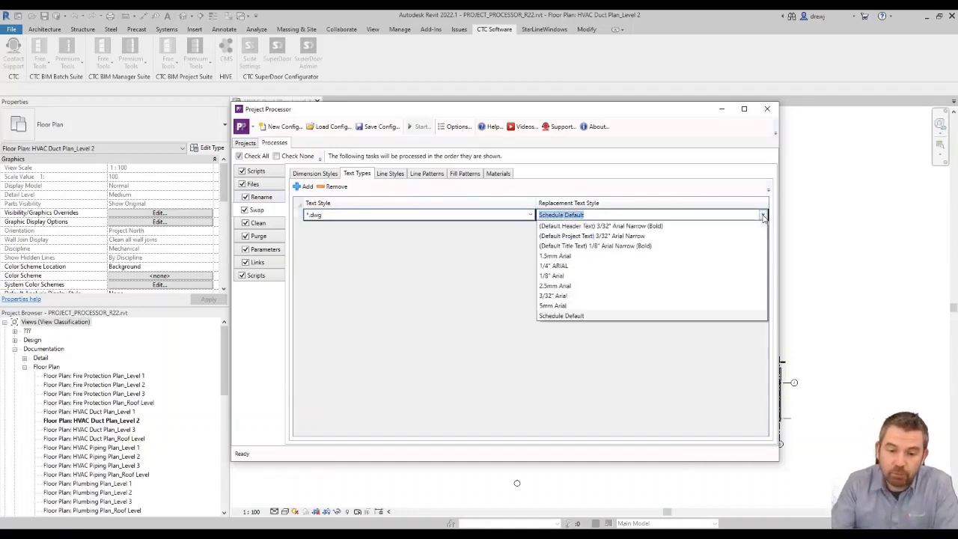
pyautogui.click(635, 286)
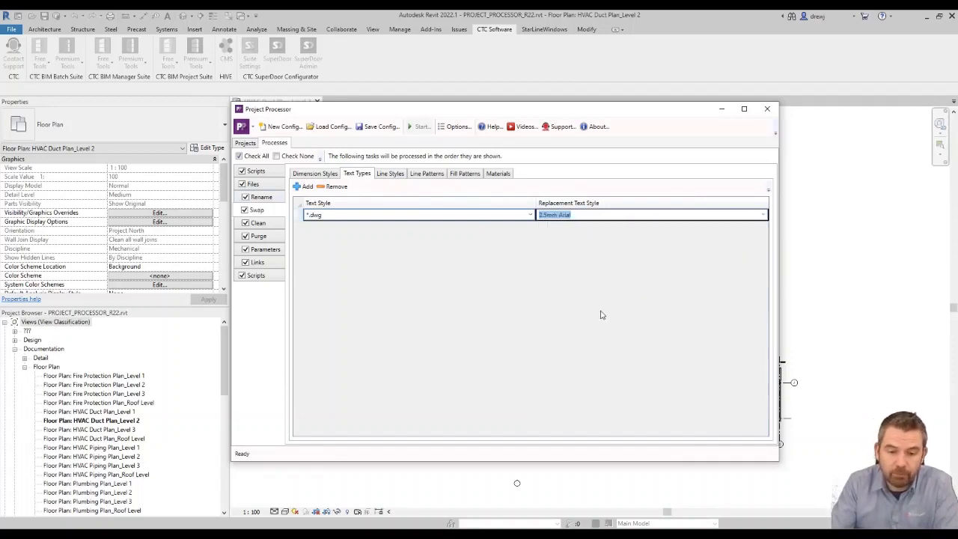
# Browse the Swap rules for line styles, line patterns, fill patterns and materials
pyautogui.click(390, 177)
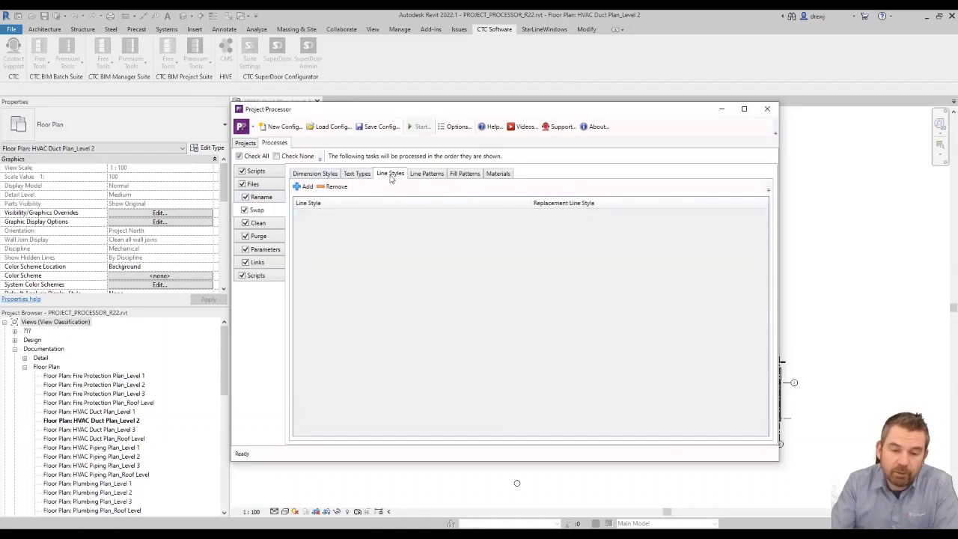
pyautogui.click(425, 177)
pyautogui.click(458, 177)
pyautogui.click(503, 177)
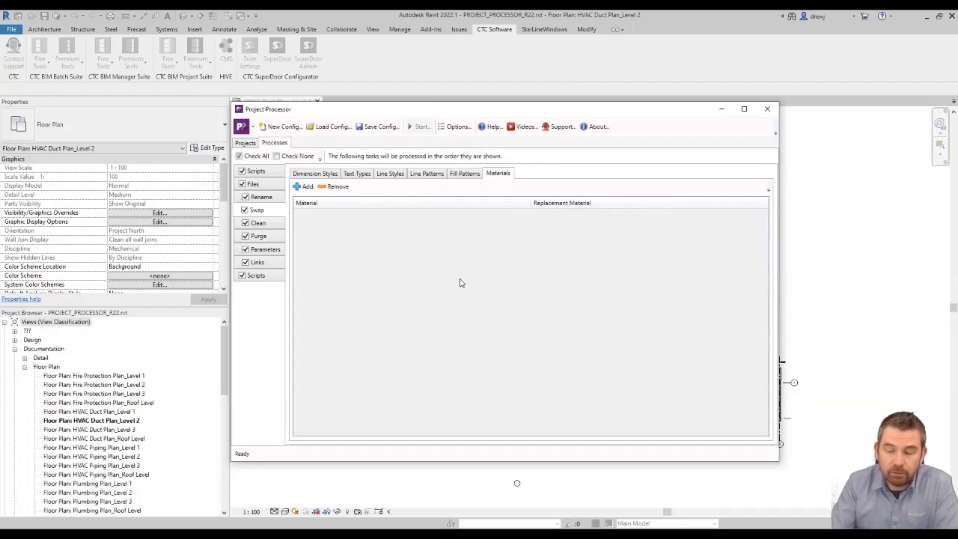
# In the Clean task, add a Line Patterns rule removing patterns named *IMPORT*
pyautogui.click(262, 223)
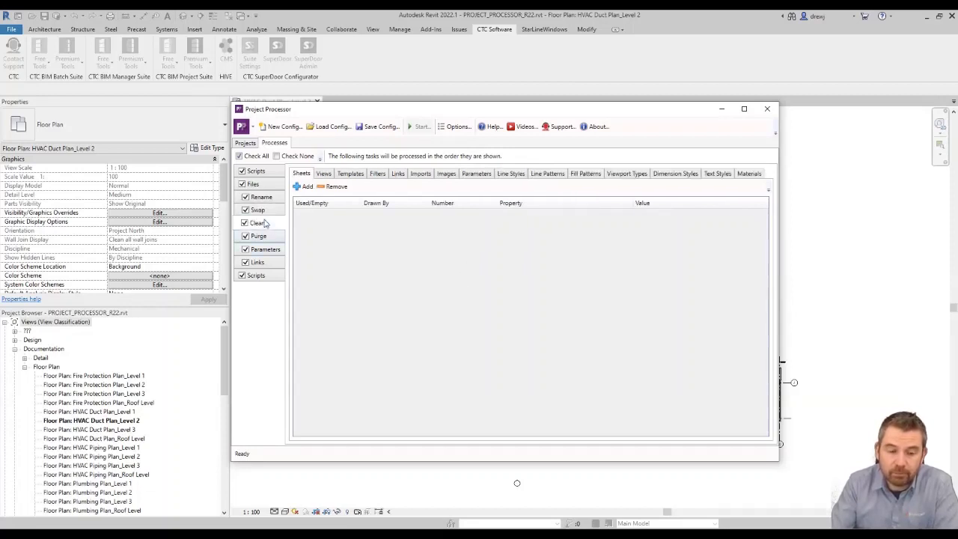
pyautogui.click(326, 174)
pyautogui.click(352, 174)
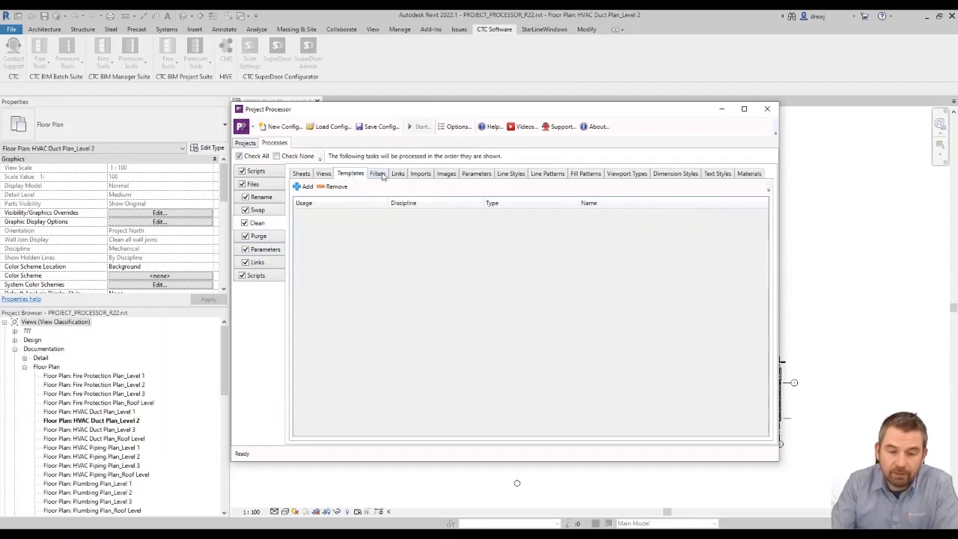
pyautogui.click(381, 174)
pyautogui.click(416, 175)
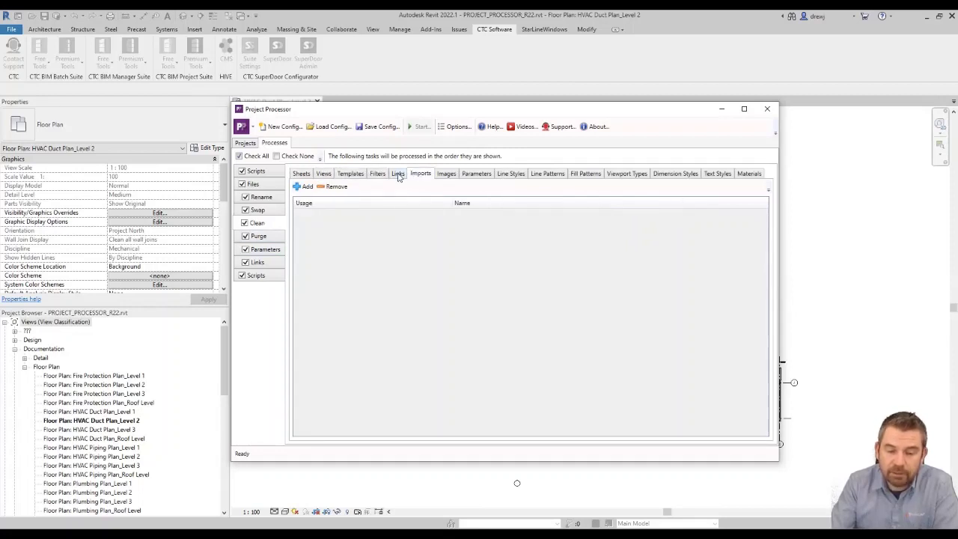
pyautogui.click(398, 174)
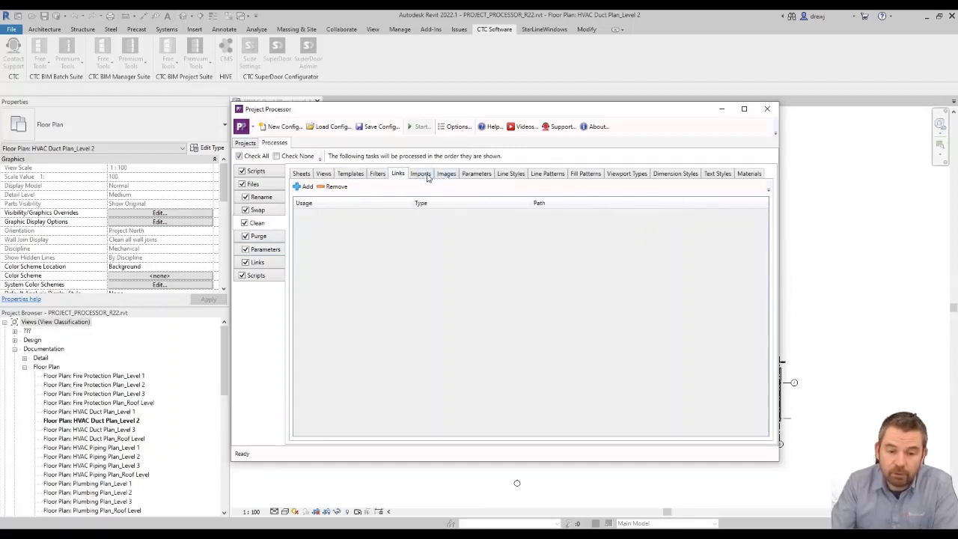
pyautogui.click(547, 175)
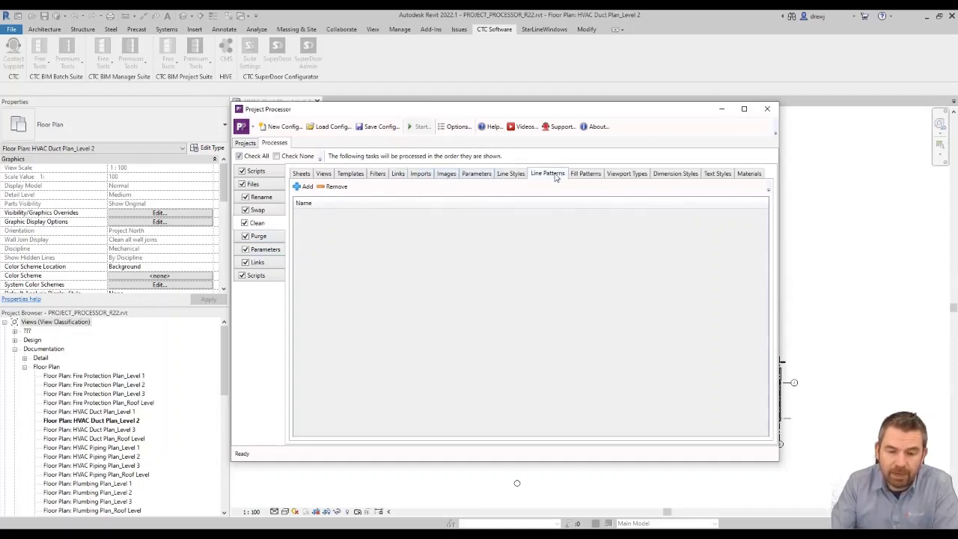
pyautogui.click(307, 186)
pyautogui.click(327, 214)
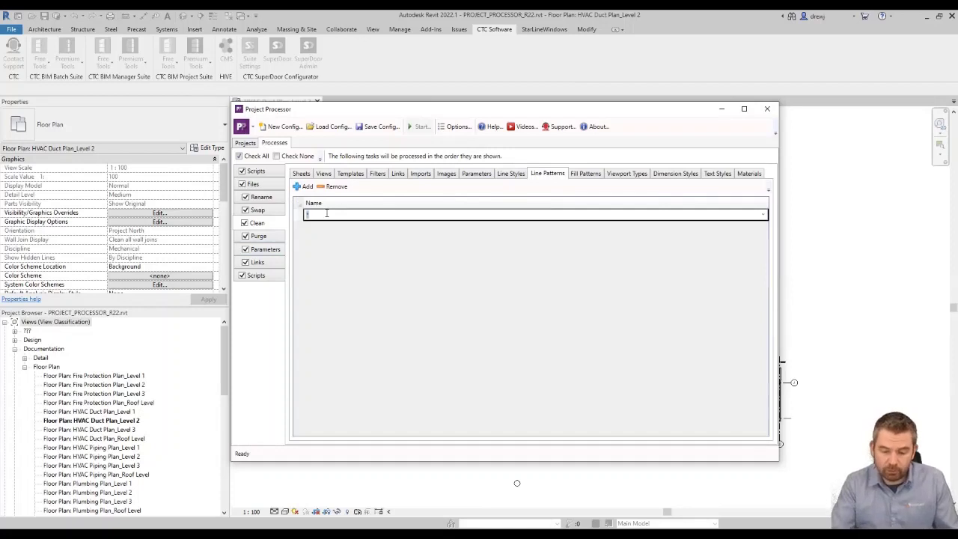
pyautogui.write('*IMPORT*')
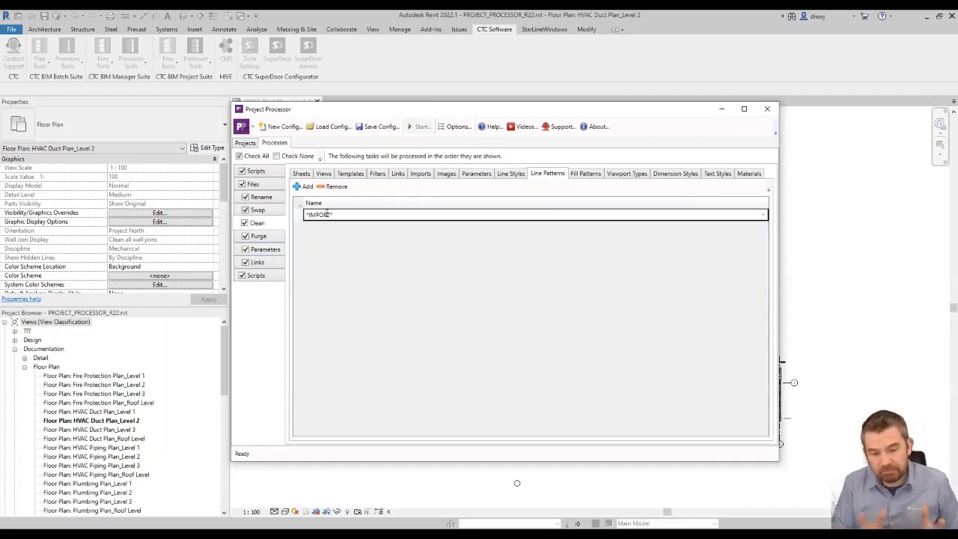
# Review the Purge, Parameters, Links and Scripts task settings
pyautogui.click(274, 238)
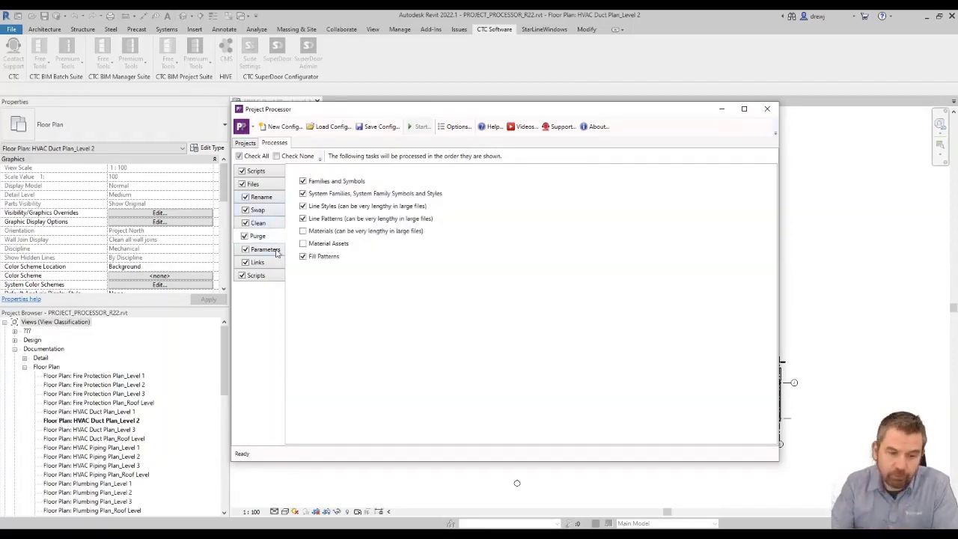
pyautogui.click(269, 250)
pyautogui.click(271, 262)
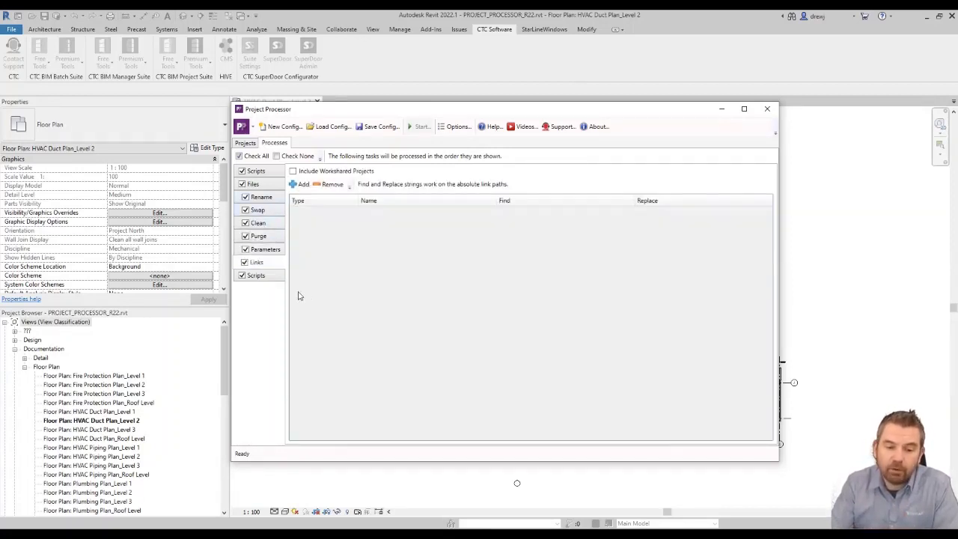
pyautogui.click(271, 276)
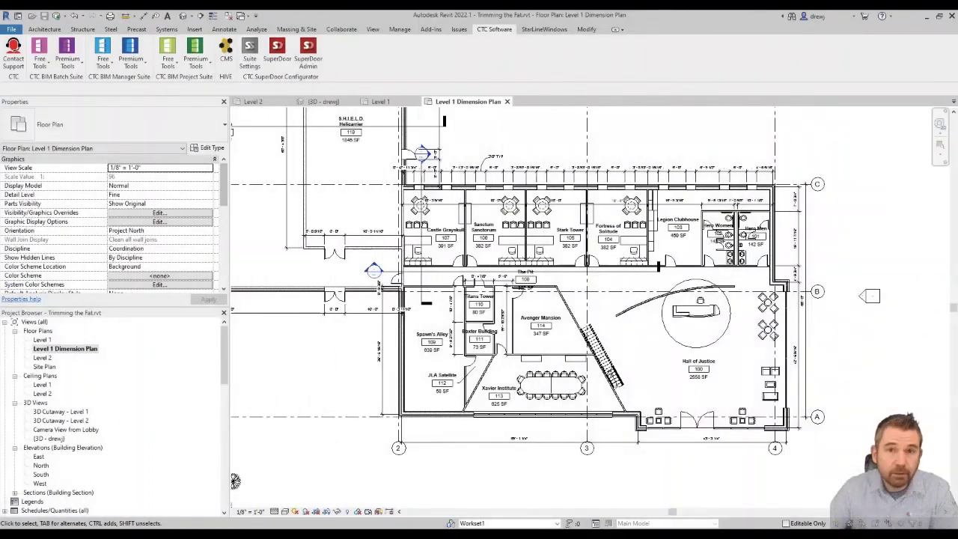
# Launch Dim Checker from the CTC Premium Tools menu over the Level 1 Dimension Plan
pyautogui.click(130, 60)
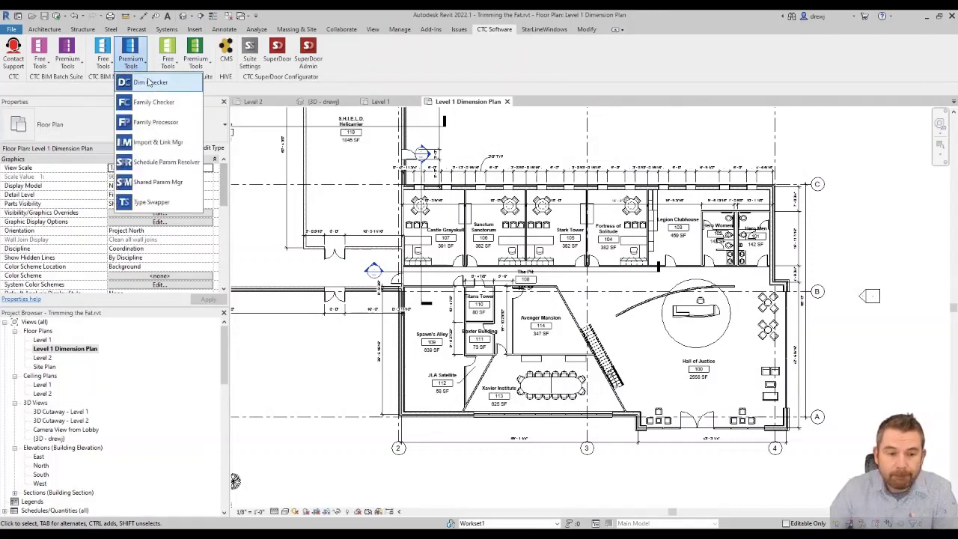
pyautogui.click(148, 82)
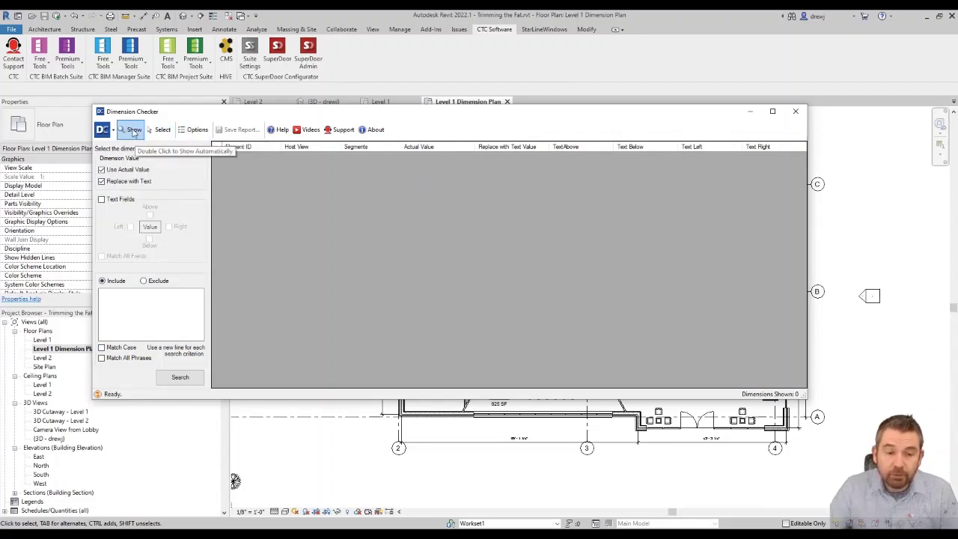
pyautogui.click(159, 130)
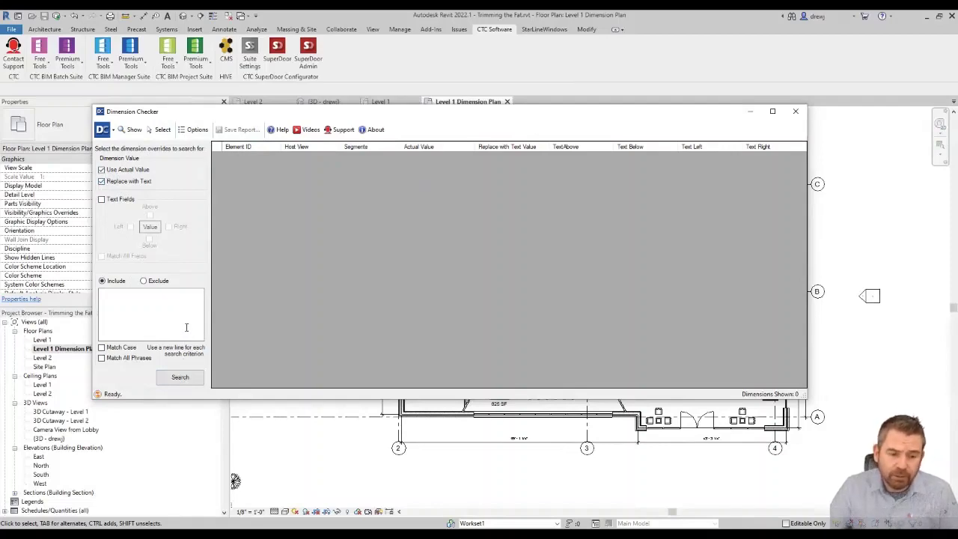
# Search for overridden dimensions and scroll the 99 results to dimension 392025's 18'-0" segments
pyautogui.click(180, 377)
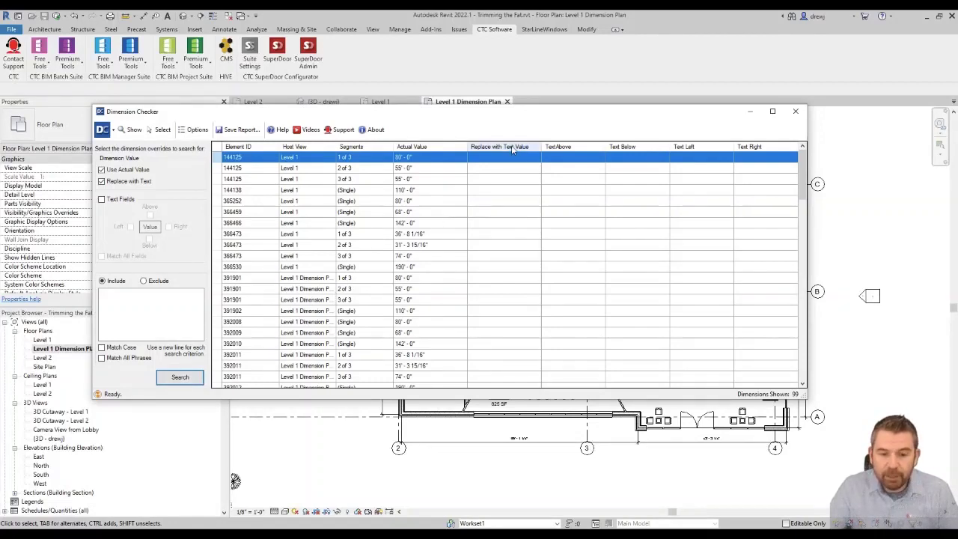
pyautogui.scroll(-7, 514, 173)
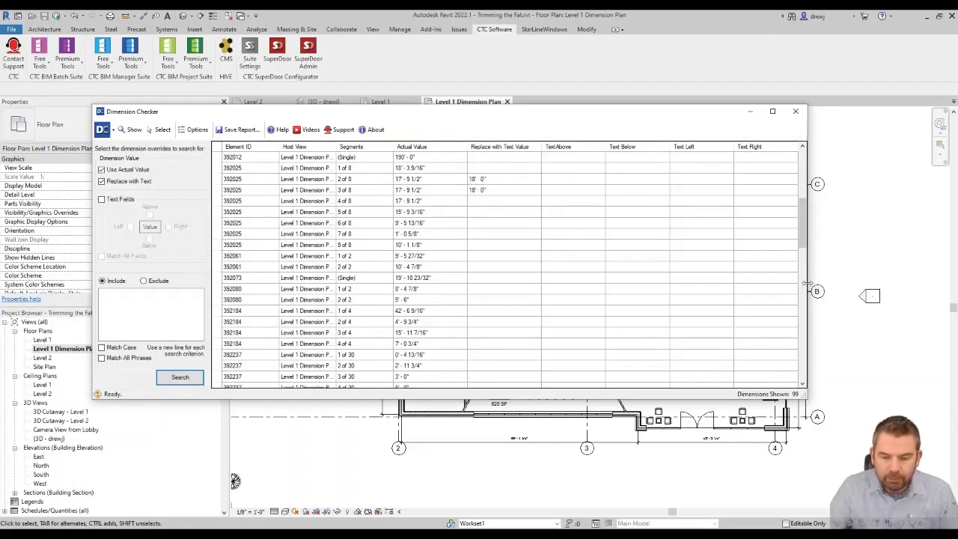
# Show and select dimension 392025 segment 2 in the plan, moving and narrowing the checker to reveal it
pyautogui.click(427, 182)
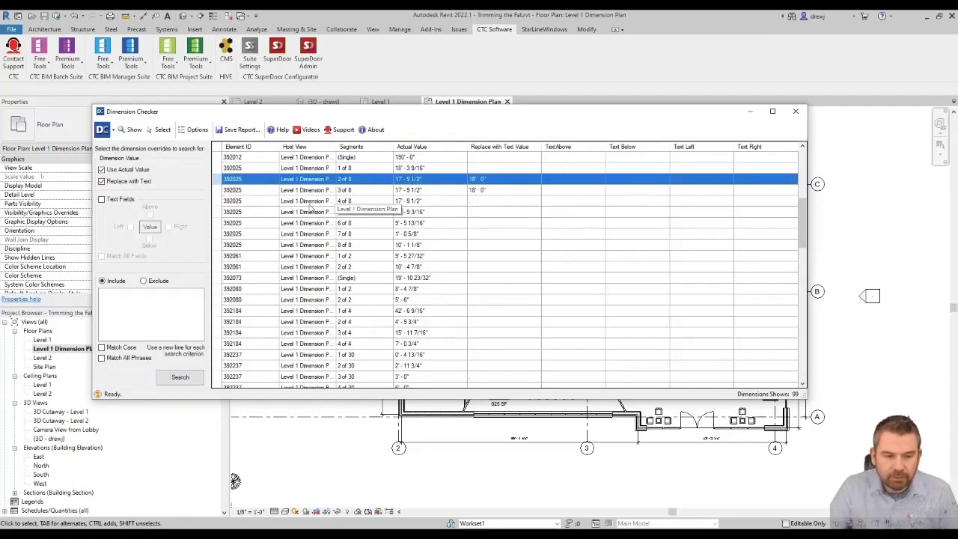
pyautogui.click(133, 132)
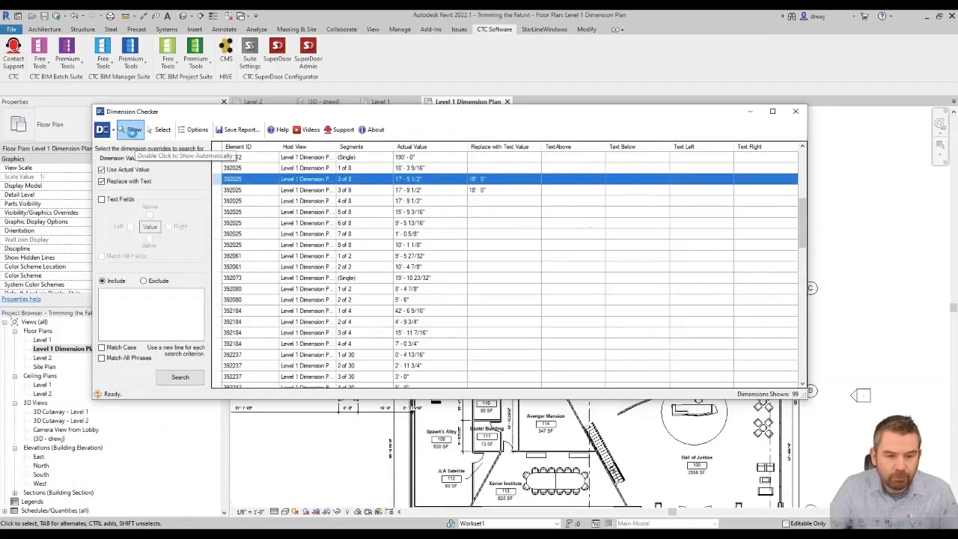
pyautogui.moveTo(469, 112); pyautogui.dragTo(485, 418)
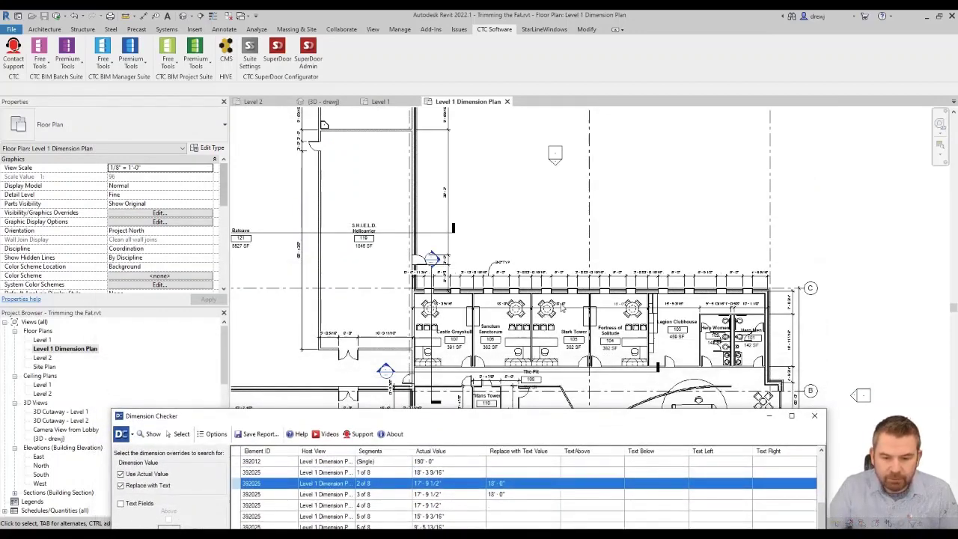
pyautogui.moveTo(562, 421); pyautogui.dragTo(555, 176)
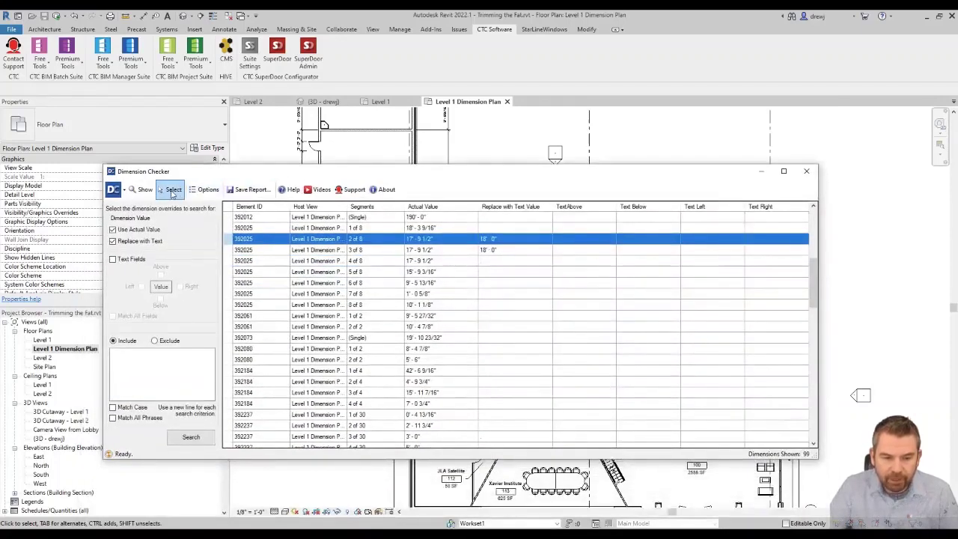
pyautogui.click(173, 189)
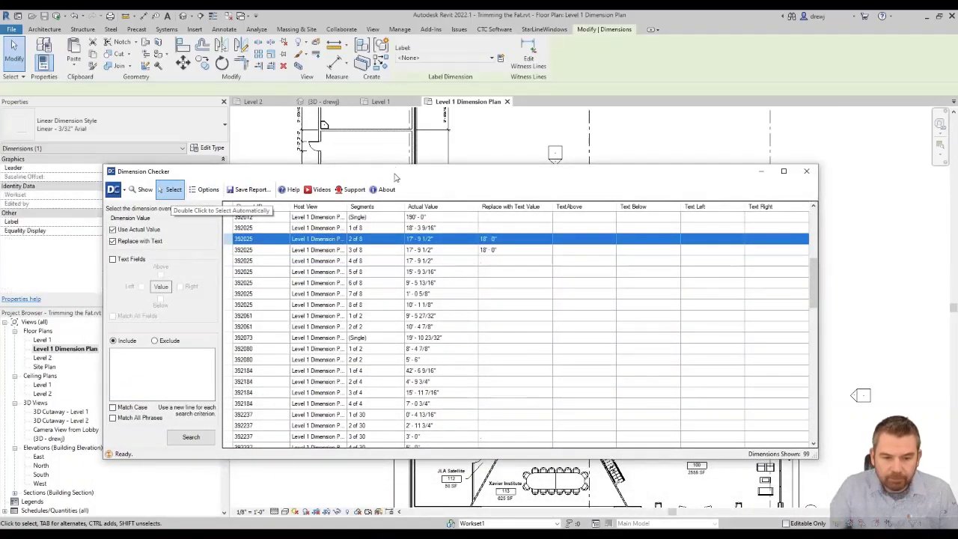
pyautogui.moveTo(387, 170); pyautogui.dragTo(324, 129)
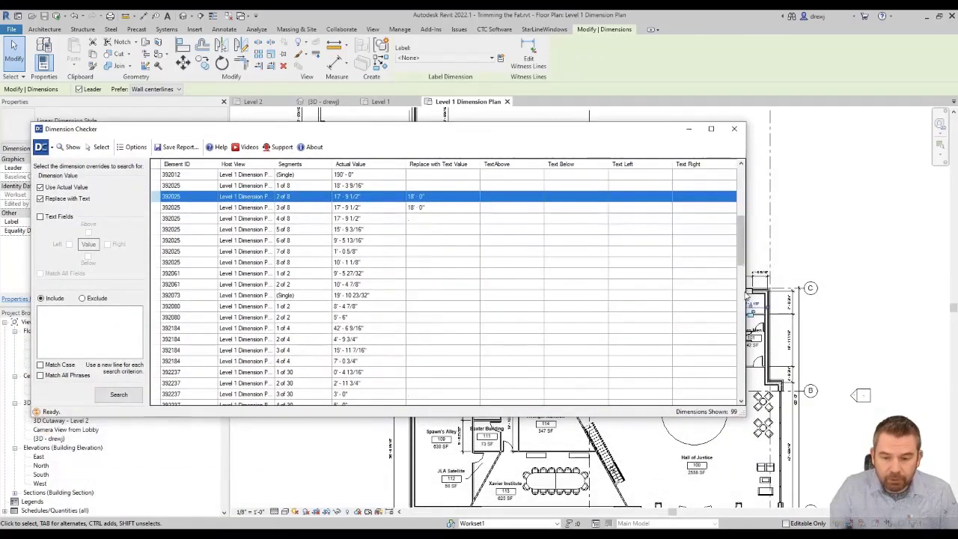
pyautogui.moveTo(742, 293); pyautogui.dragTo(385, 281)
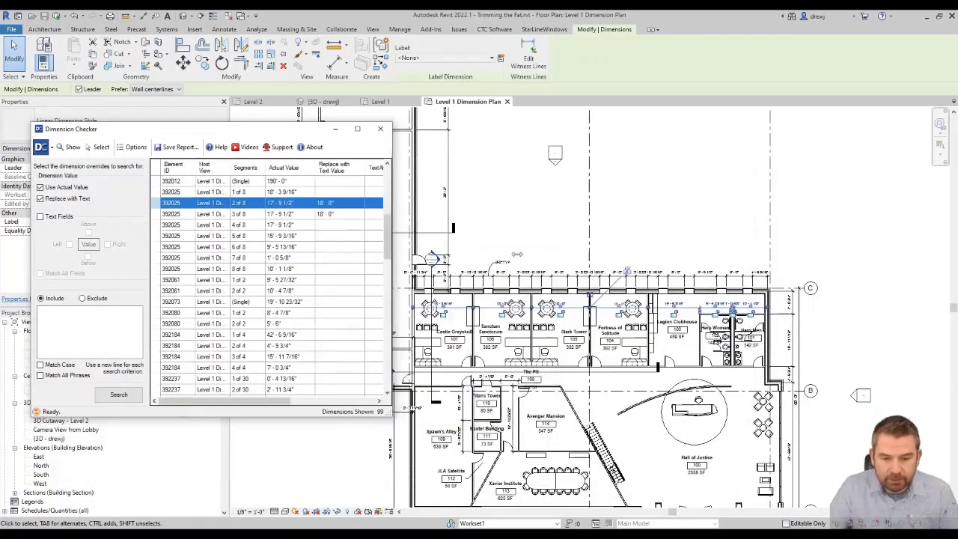
pyautogui.click(528, 234)
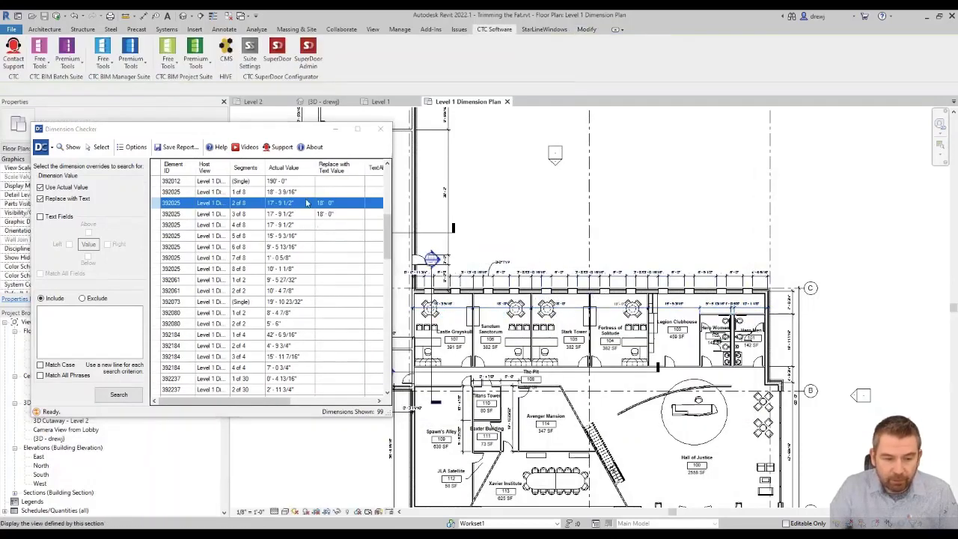
# Confirm the 18'-0" dimension's text settings and widen the checker to show the Text Above/Below/Left/Right columns
pyautogui.click(572, 314)
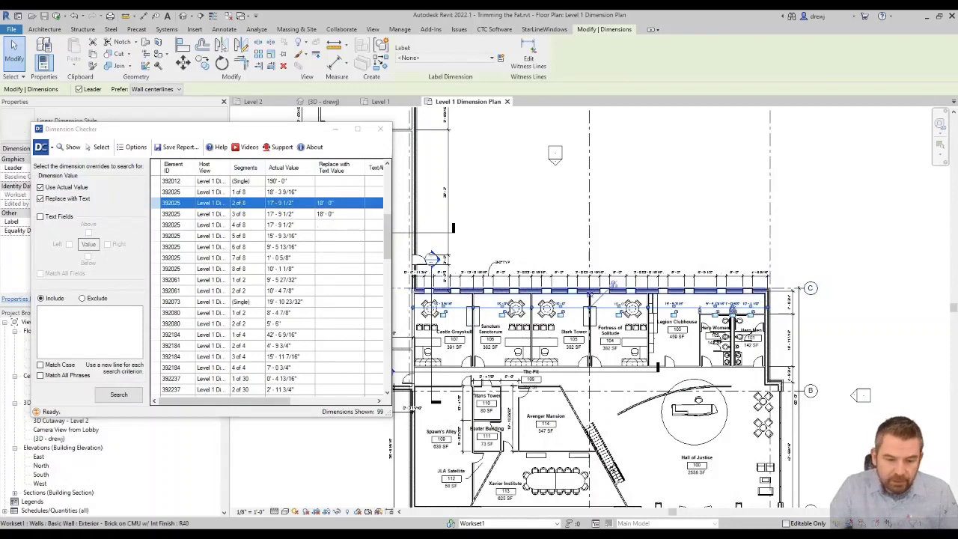
pyautogui.scroll(3, 501, 303)
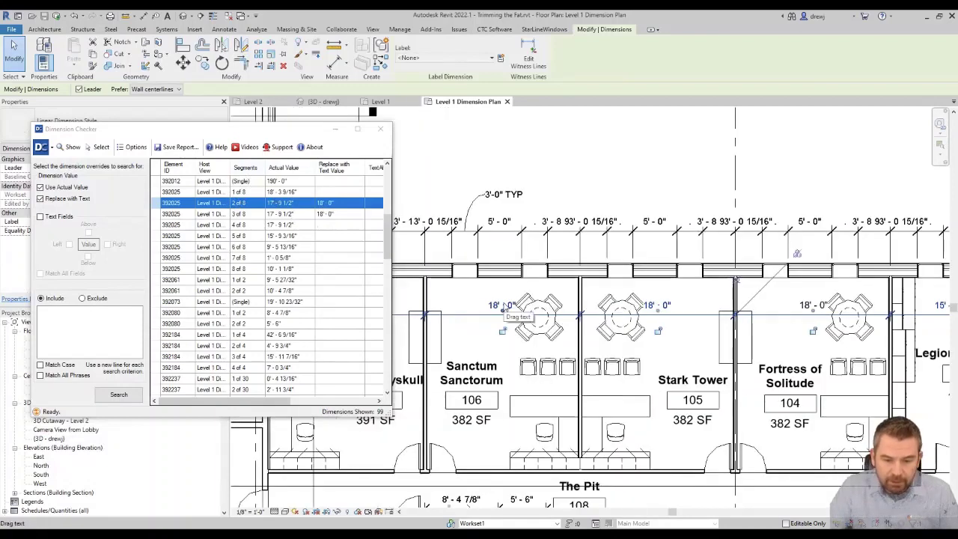
pyautogui.click(504, 304)
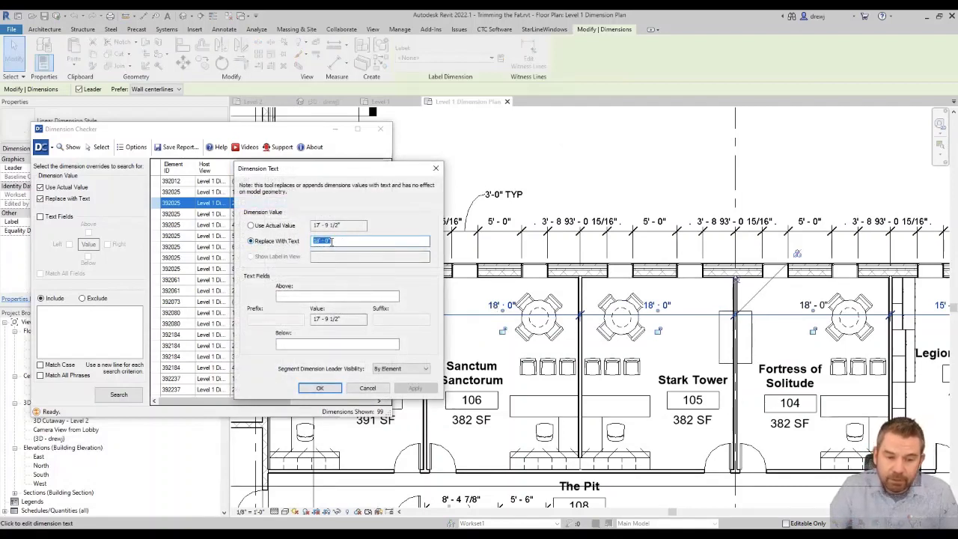
pyautogui.click(319, 388)
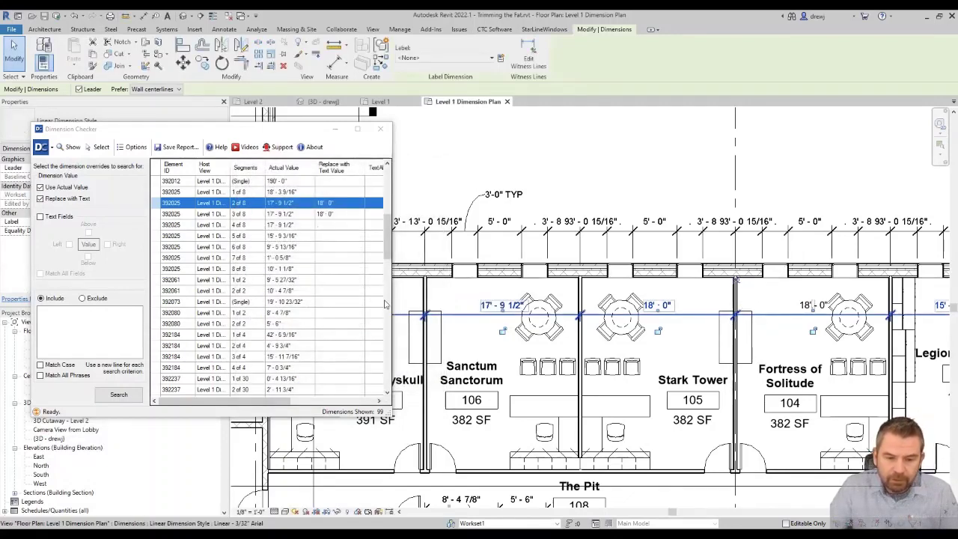
pyautogui.moveTo(394, 299); pyautogui.dragTo(649, 300)
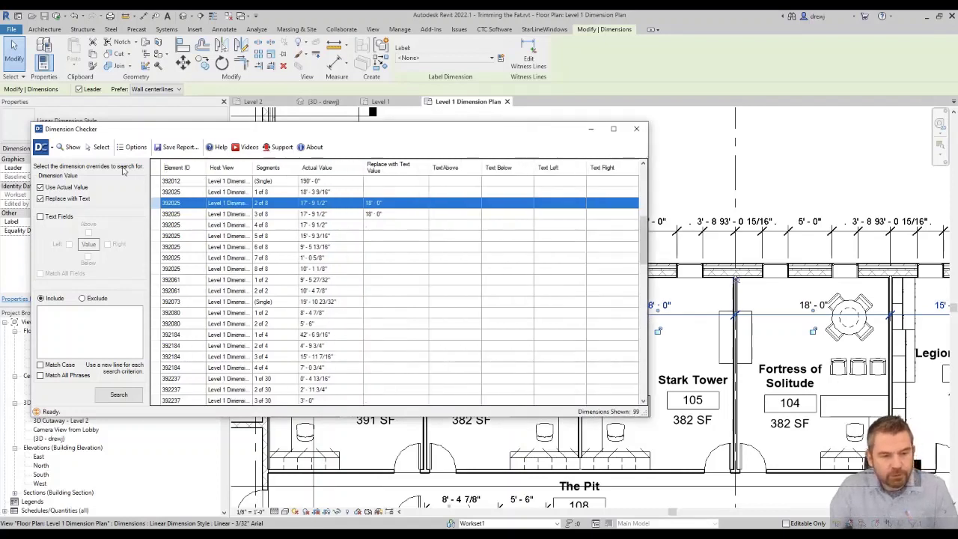
# Uncheck Use Actual Value and search again, keeping only Replace with Text, to list 14 dimensions
pyautogui.click(66, 188)
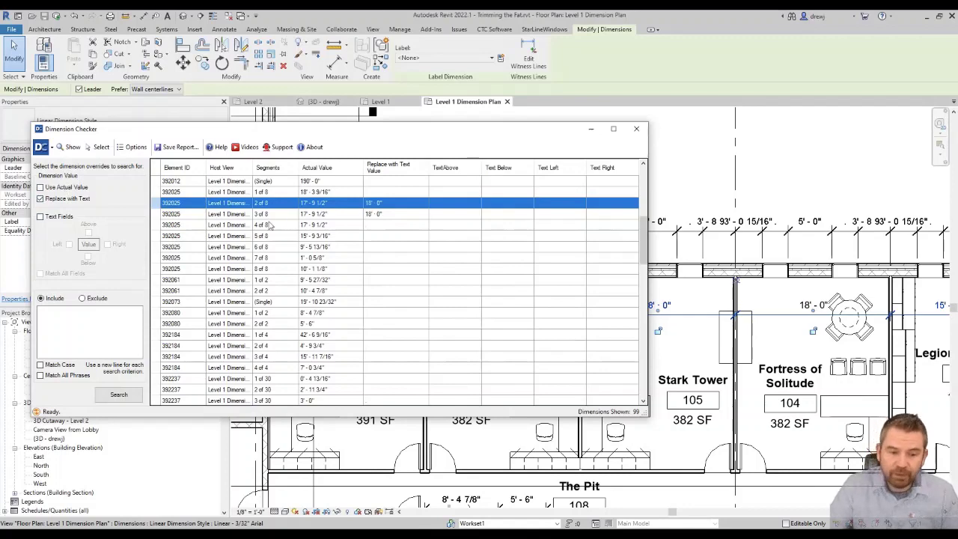
pyautogui.click(120, 396)
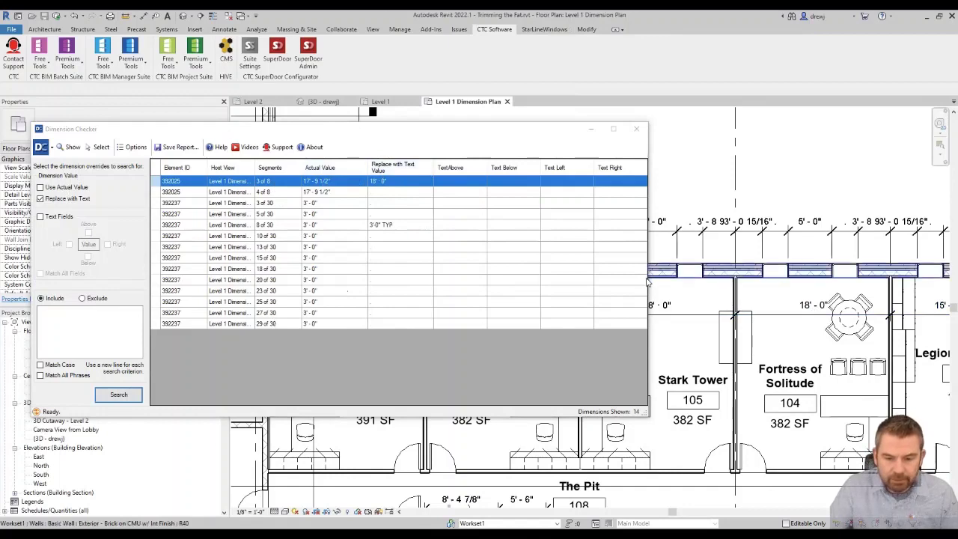
# Switch the first 18'-0" dimension segment back to Use Actual Value
pyautogui.moveTo(649, 284); pyautogui.dragTo(452, 299)
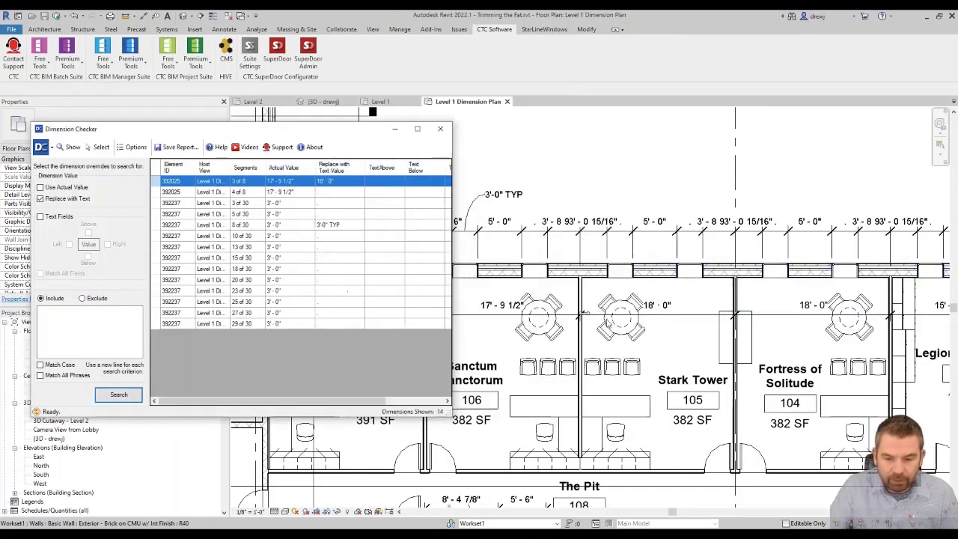
pyautogui.click(663, 316)
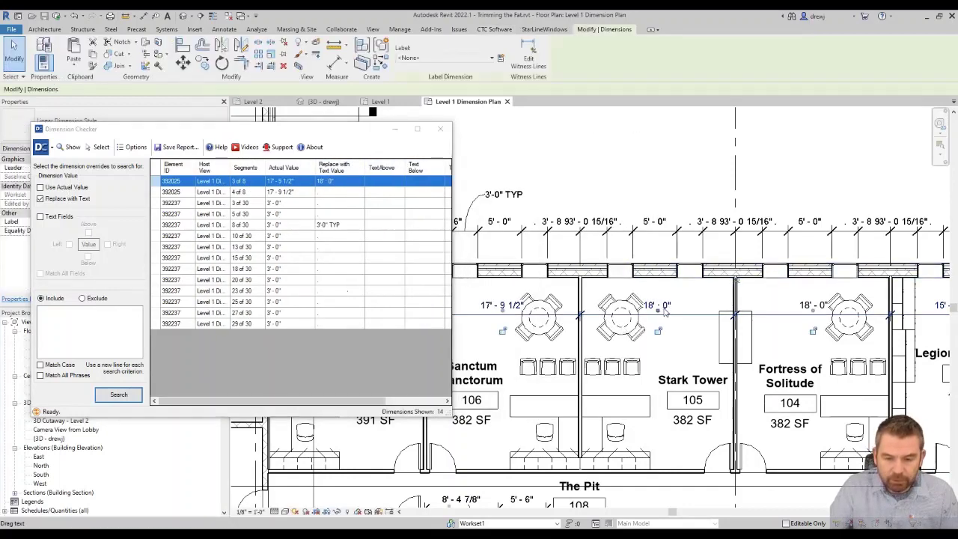
pyautogui.press('Escape')
pyautogui.click(657, 305)
pyautogui.click(658, 306)
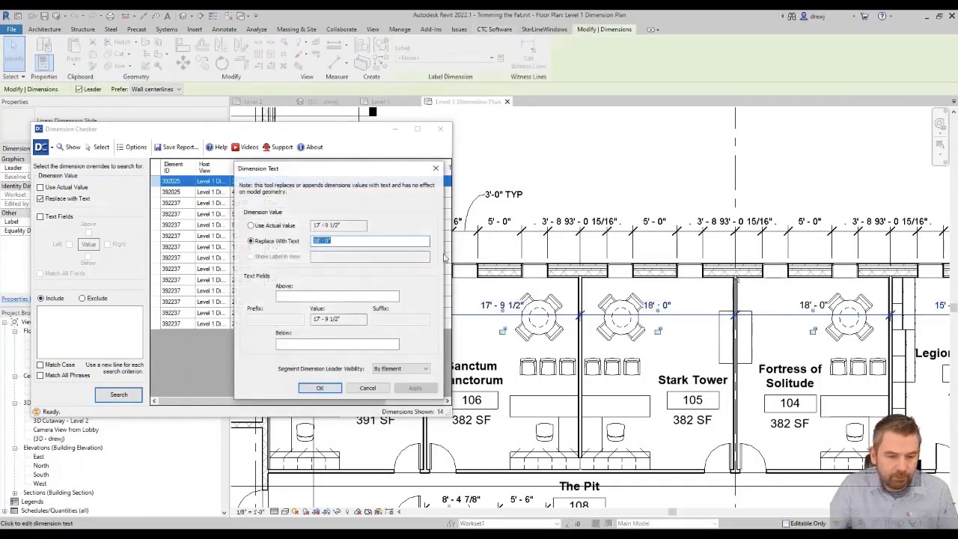
pyautogui.click(252, 226)
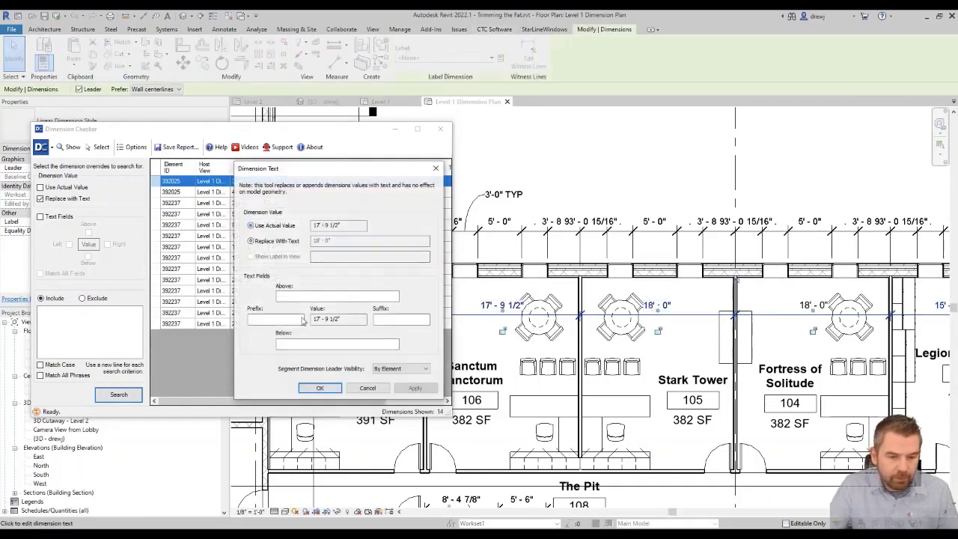
pyautogui.click(324, 388)
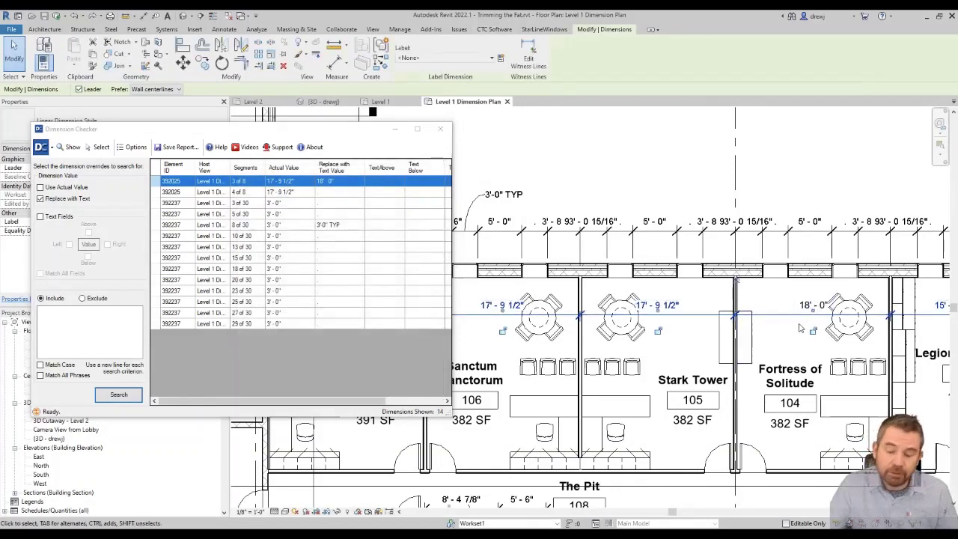
# Delete the fake 18'-0" text note from the plan
pyautogui.scroll(2, 801, 328)
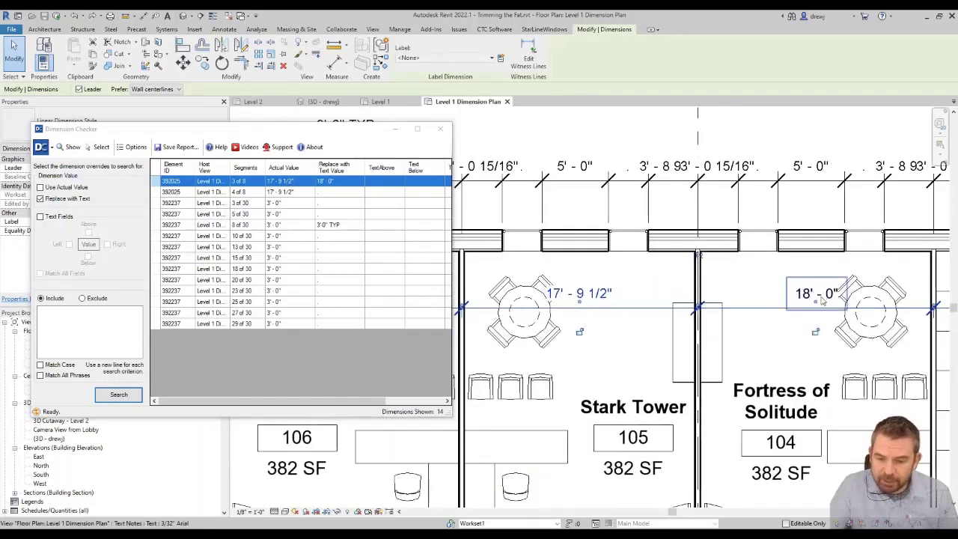
pyautogui.press('Escape')
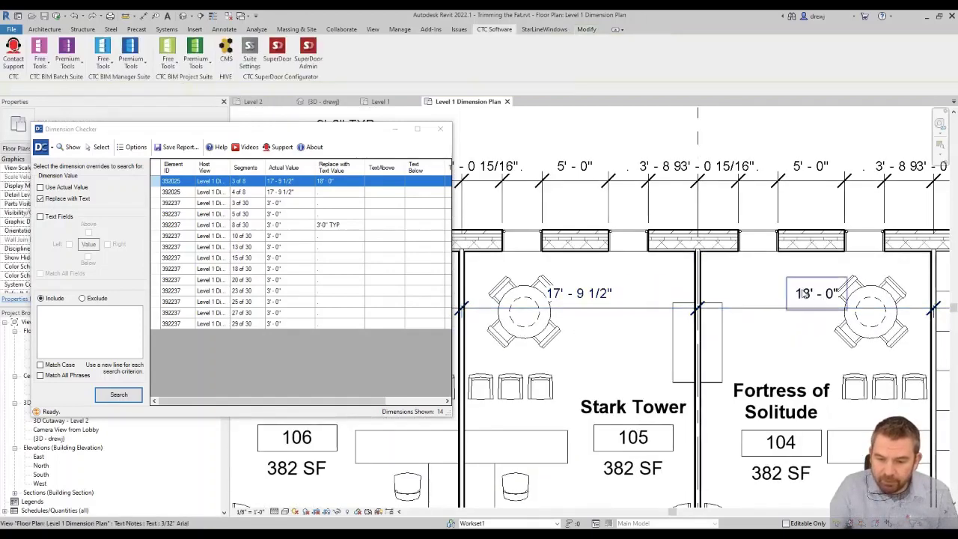
pyautogui.click(826, 352)
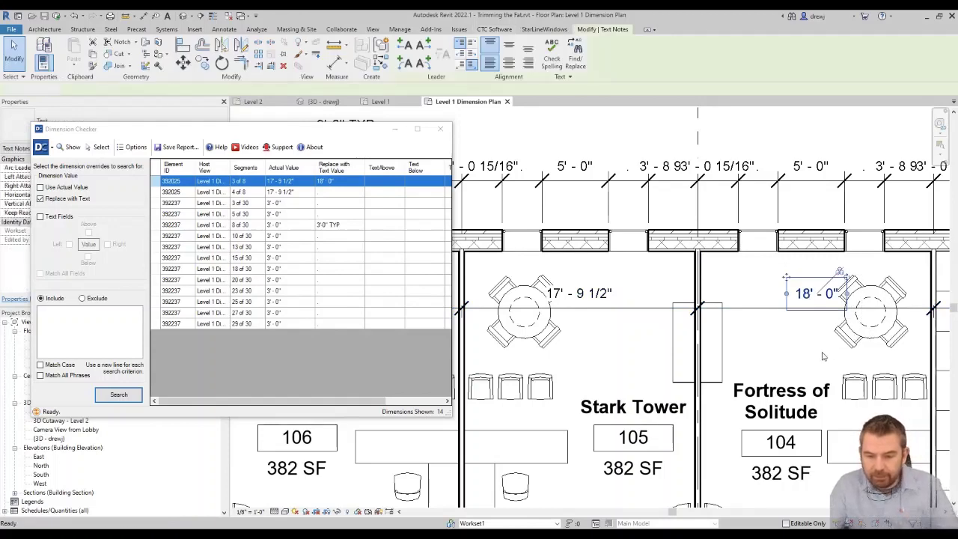
pyautogui.press('Delete')
# Restore the second segment to its actual 17'-9 1/2" value and reset its dimension text position
pyautogui.click(813, 301)
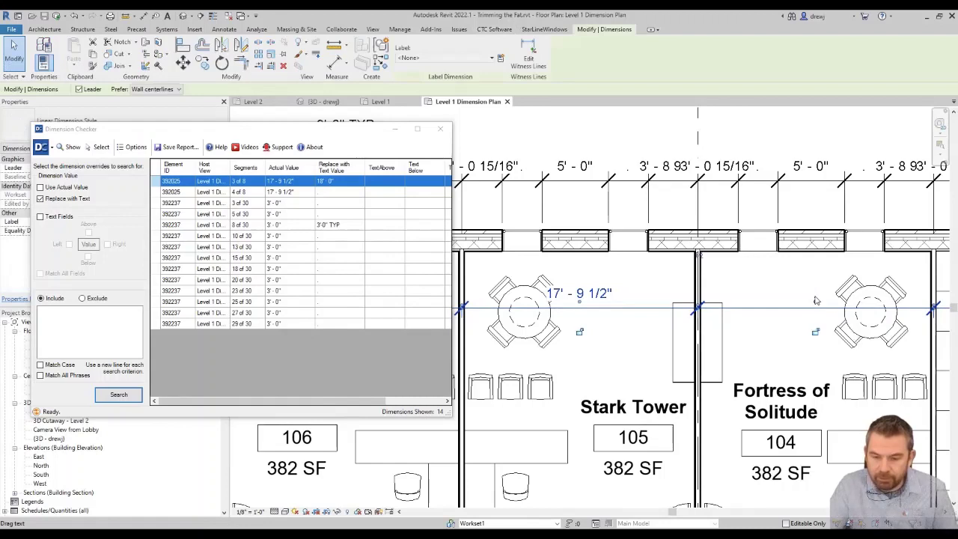
pyautogui.click(599, 286)
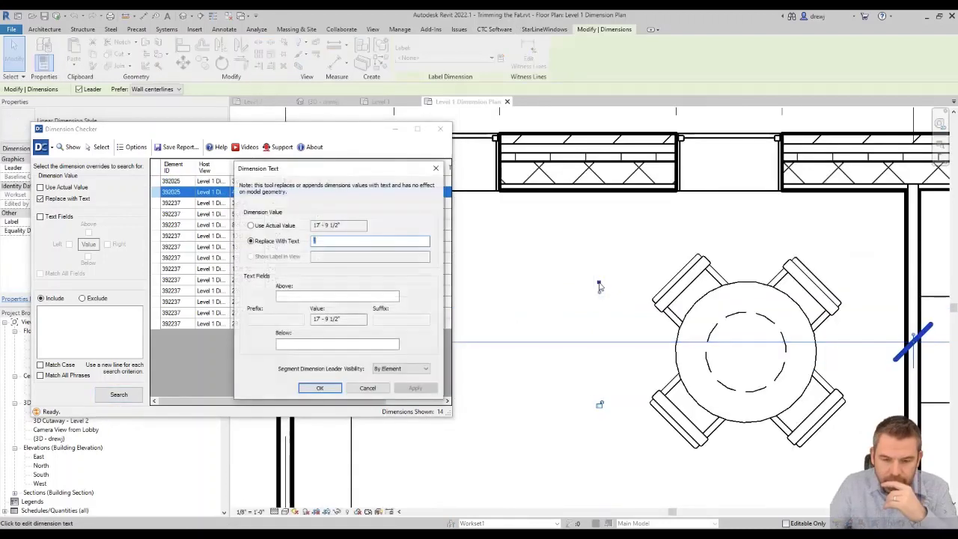
pyautogui.click(252, 226)
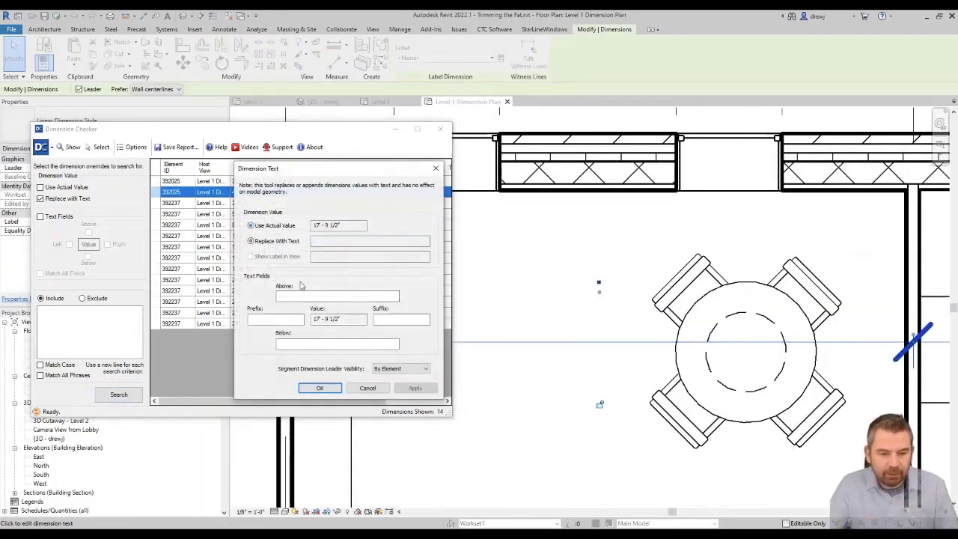
pyautogui.click(321, 387)
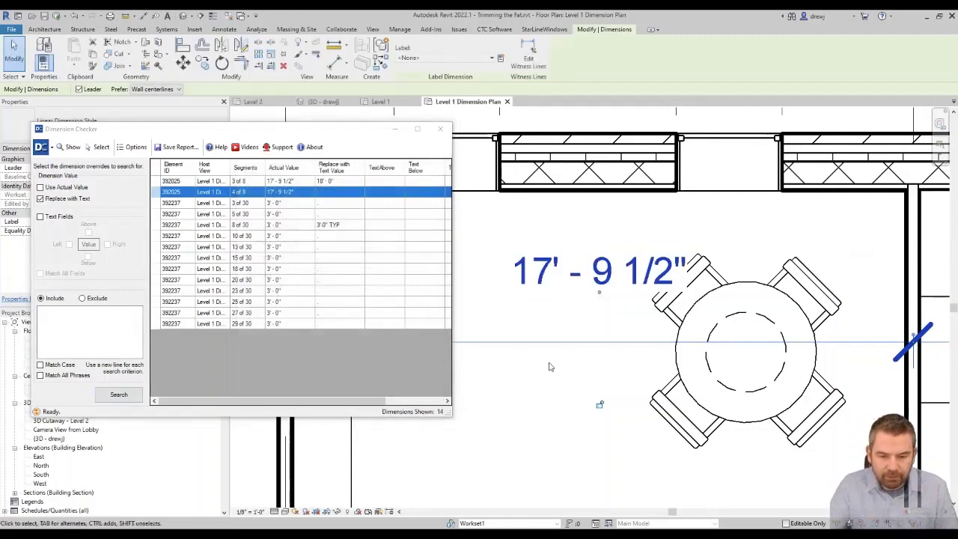
pyautogui.rightClick(589, 271)
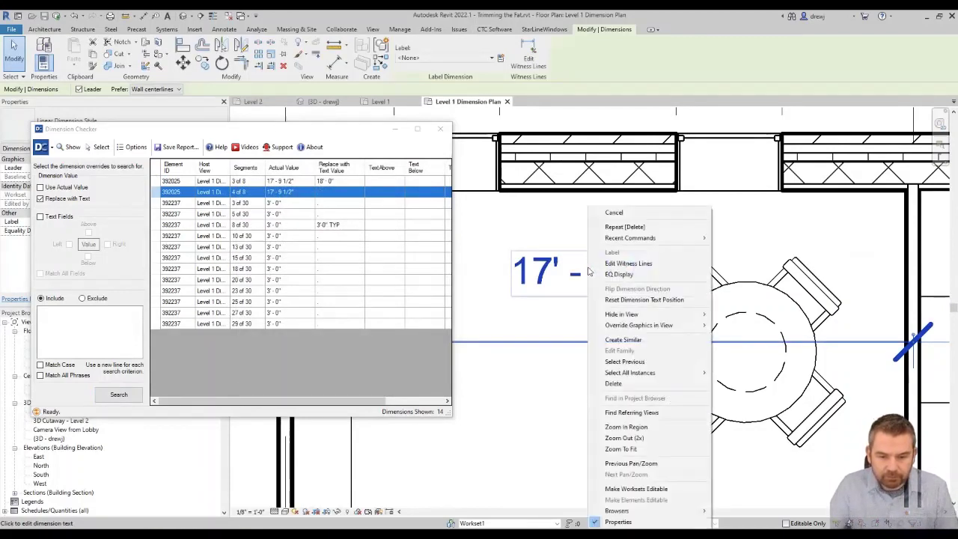
pyautogui.click(630, 299)
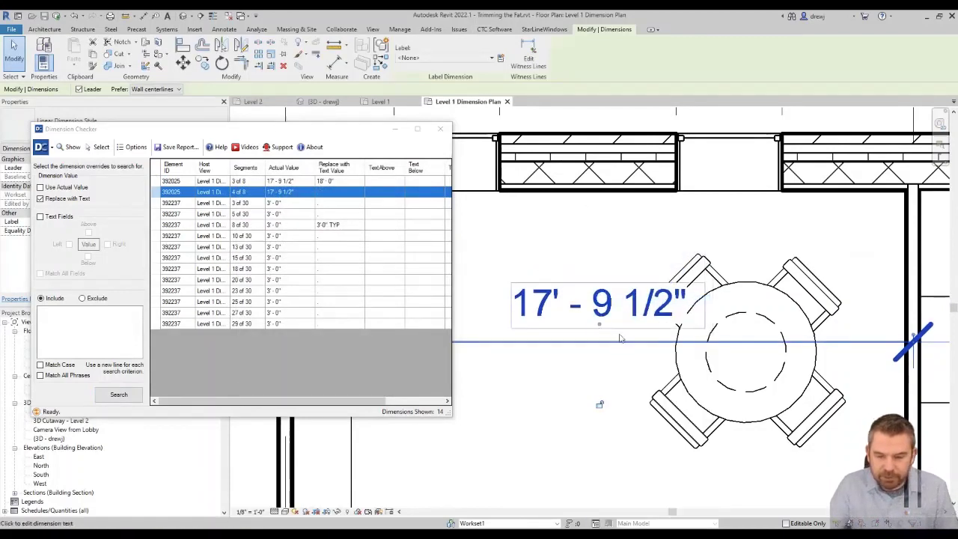
pyautogui.scroll(-5, 640, 338)
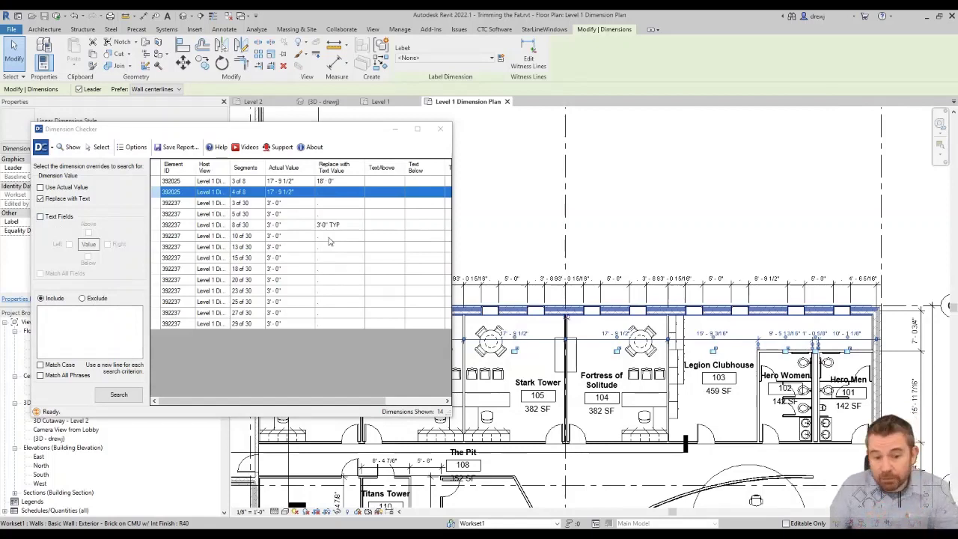
# Set the checker's text search to Exclude matches for 'TYP'
pyautogui.click(83, 298)
pyautogui.click(76, 310)
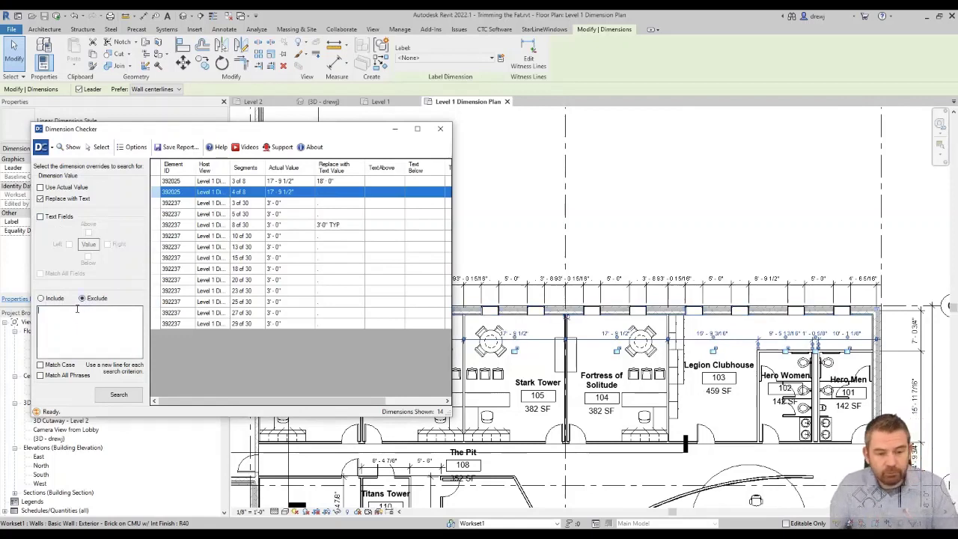
pyautogui.write('TYP')
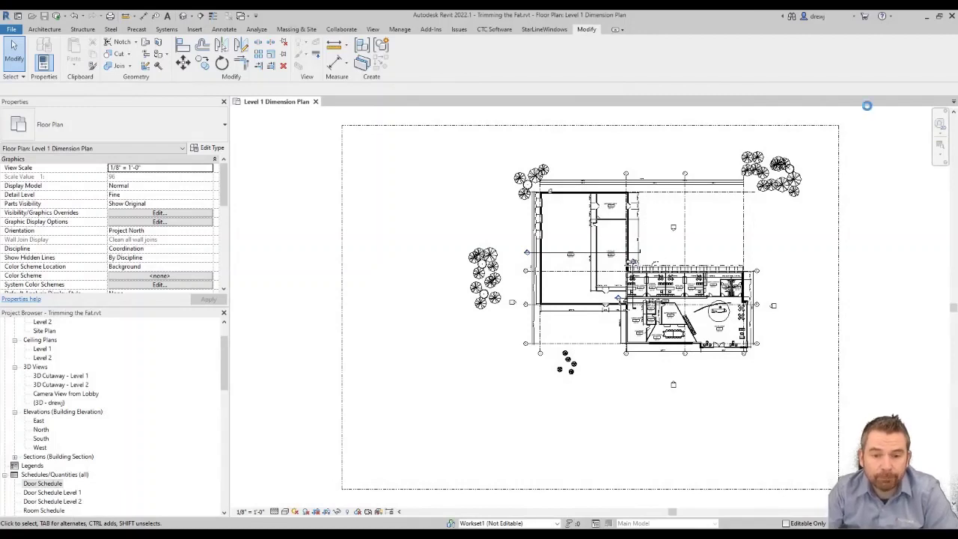
# Launch Schedule Param Resolver from the CTC Software premium tools and move its window left
pyautogui.click(488, 31)
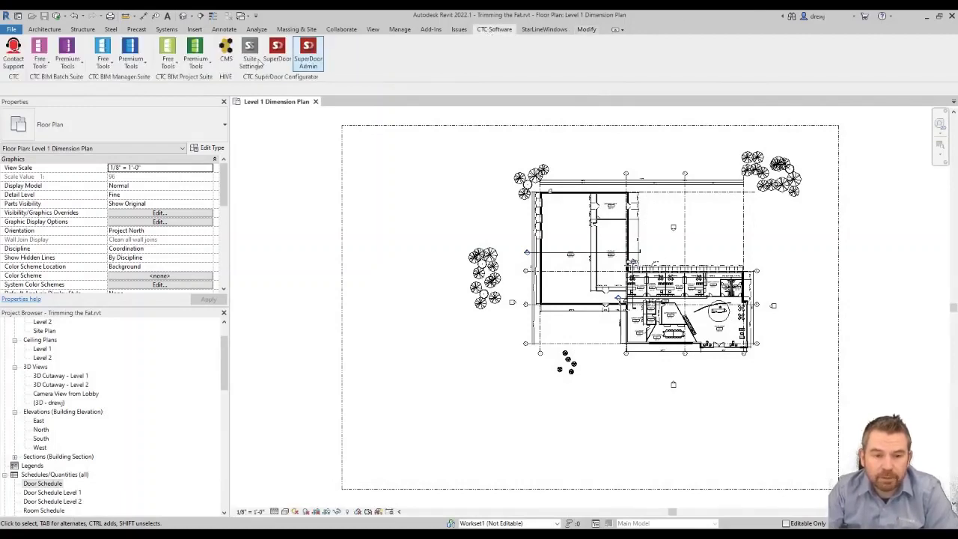
pyautogui.click(135, 66)
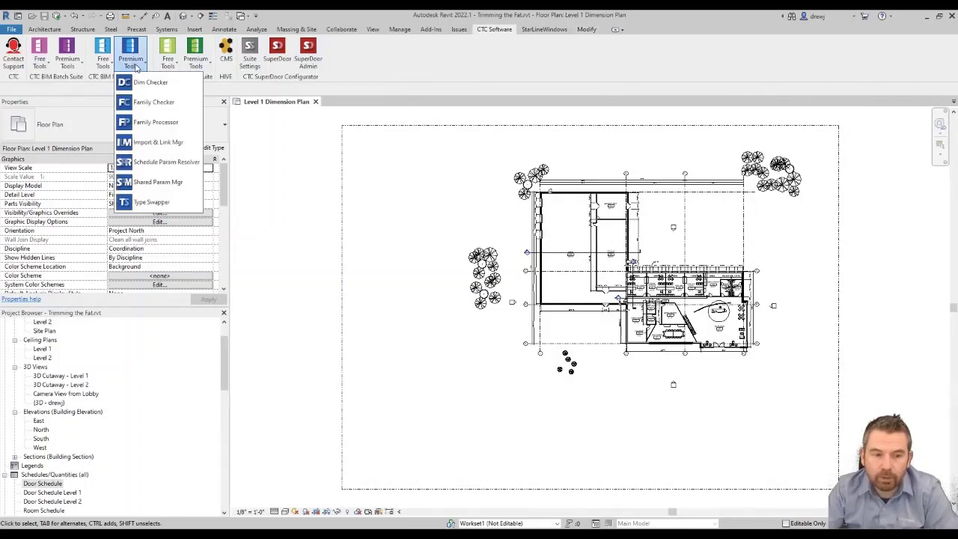
pyautogui.click(136, 68)
pyautogui.click(136, 68)
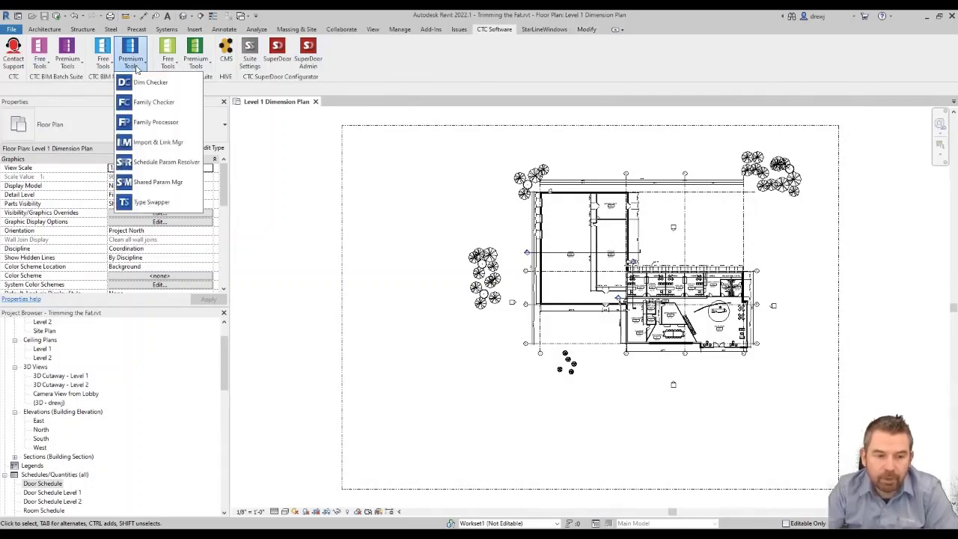
pyautogui.click(153, 162)
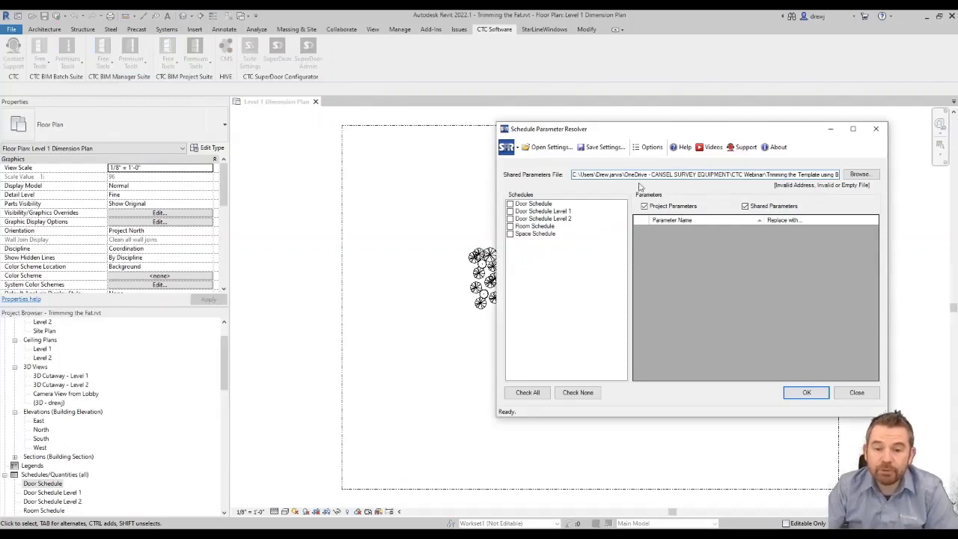
pyautogui.moveTo(632, 132); pyautogui.dragTo(450, 104)
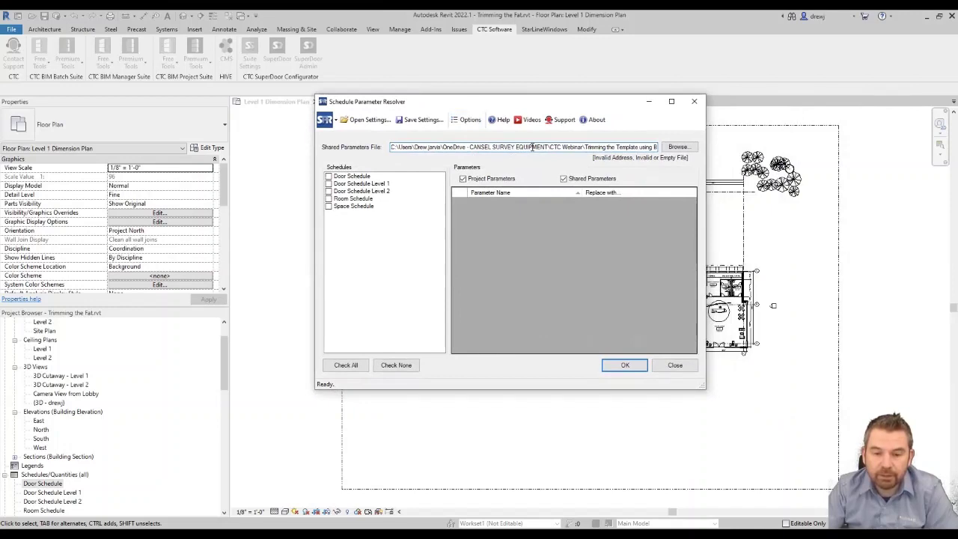
# Load the CTC Webinar shared parameters file from the Trimming the Fat folder
pyautogui.moveTo(531, 147); pyautogui.dragTo(680, 150)
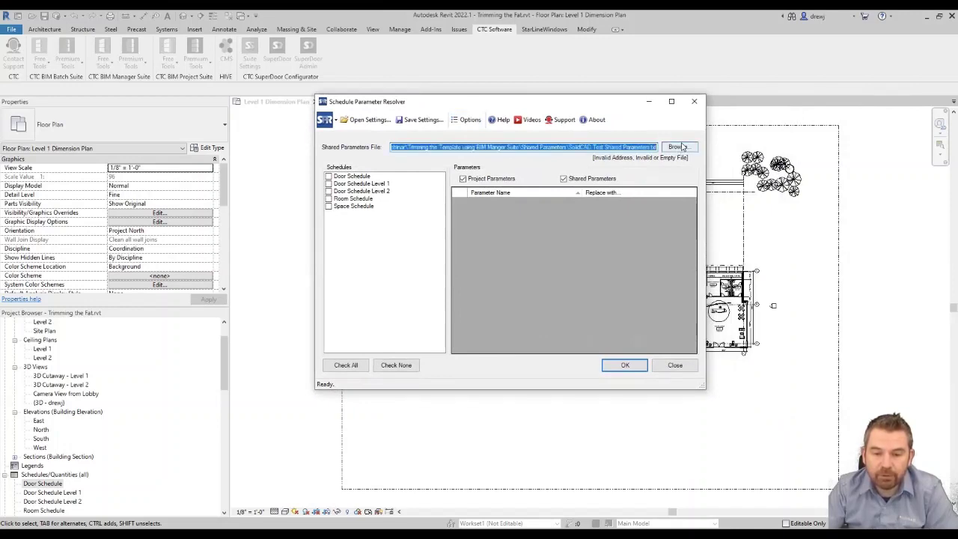
pyautogui.click(680, 149)
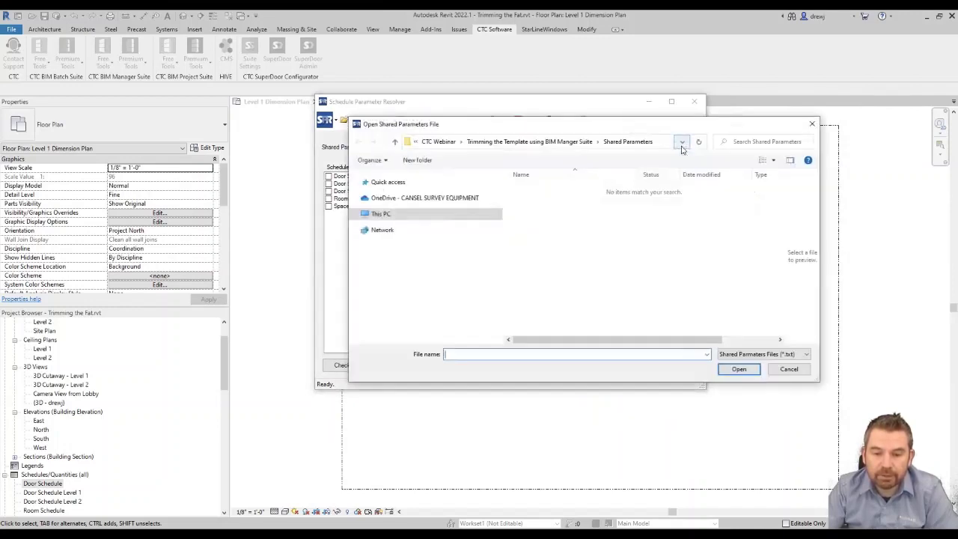
pyautogui.click(446, 142)
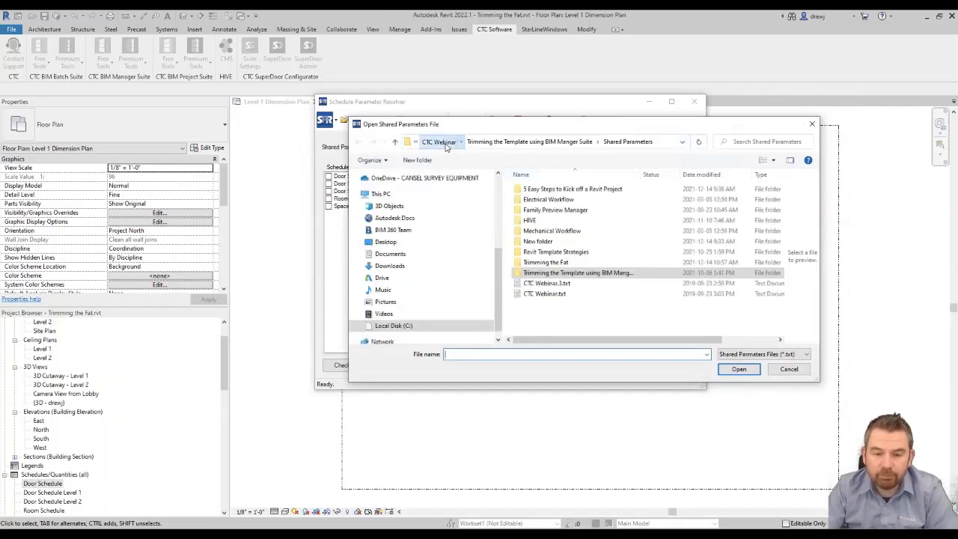
pyautogui.doubleClick(552, 265)
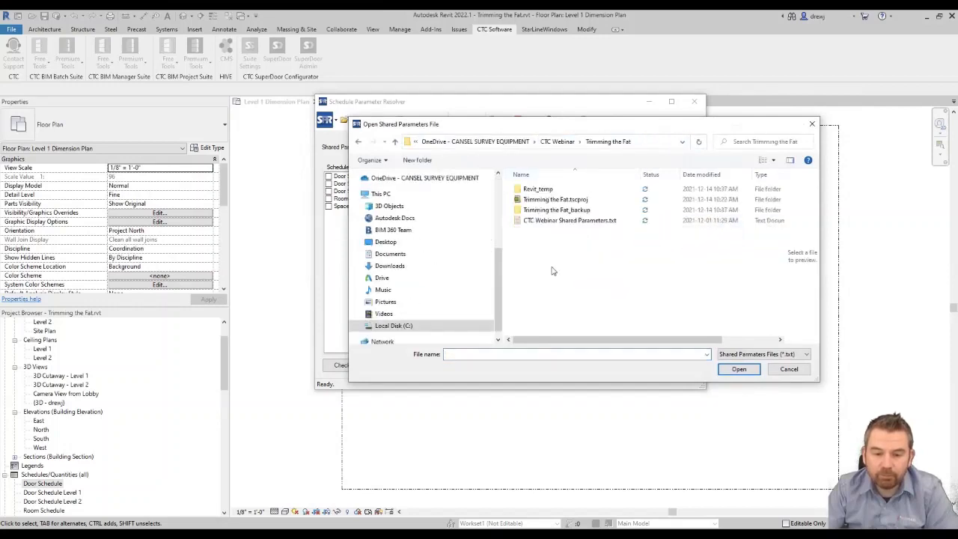
pyautogui.doubleClick(552, 221)
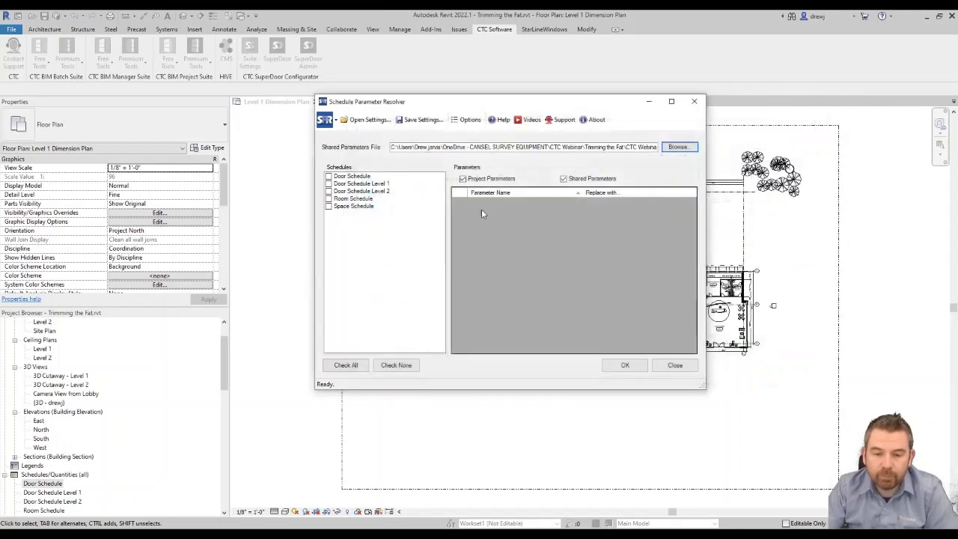
# Include Door Schedule Level 2, inspect the replacement options for Mark, and close the resolver unchanged
pyautogui.click(328, 191)
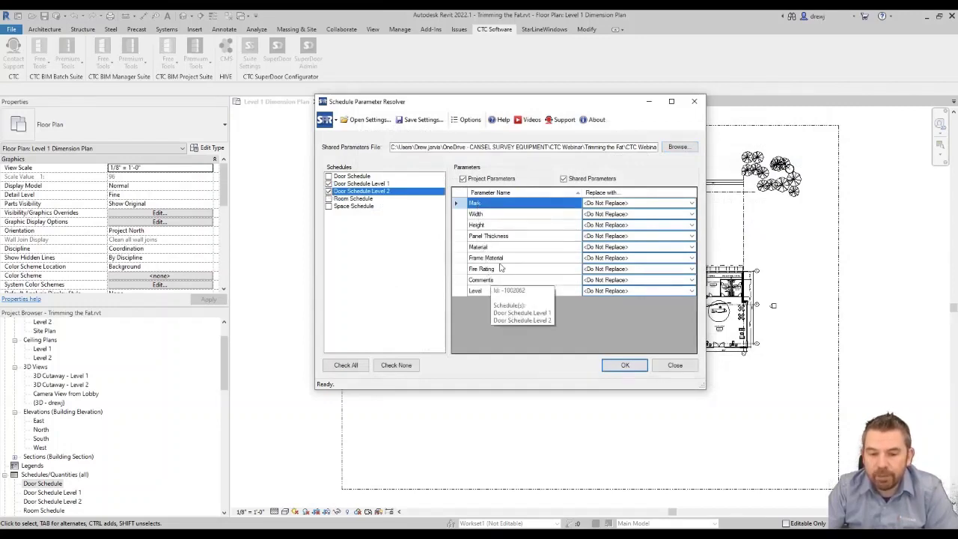
pyautogui.click(691, 204)
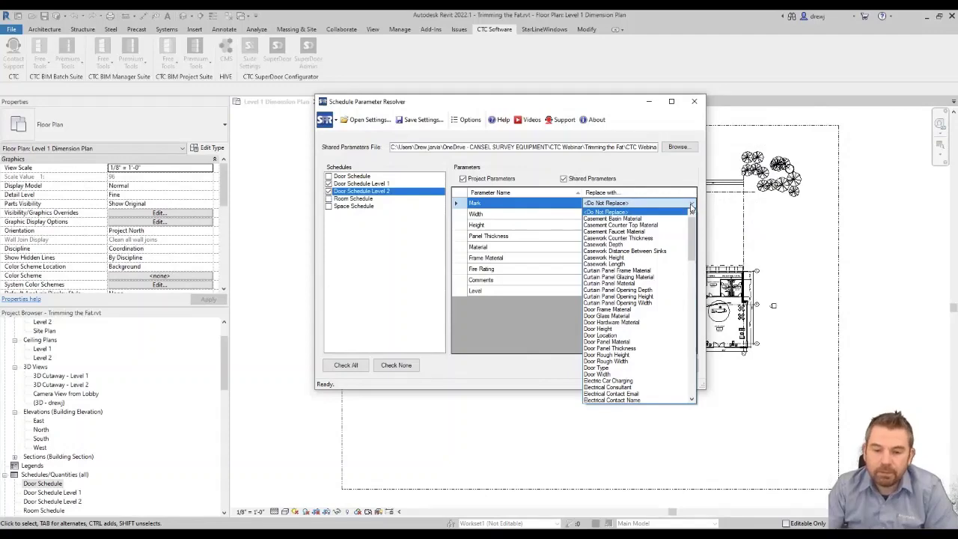
pyautogui.click(687, 120)
pyautogui.click(694, 101)
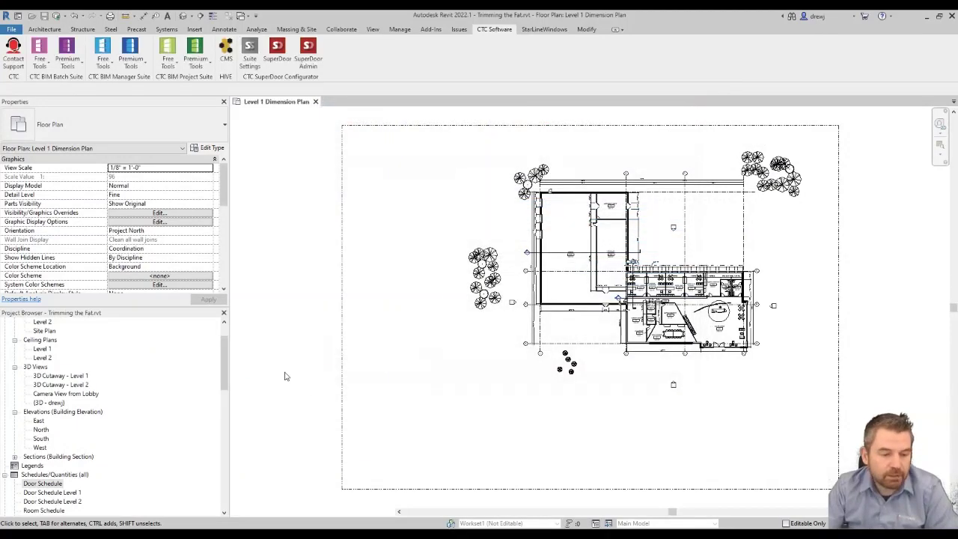
# Open the Door Schedule and Door Schedule Level 1 views from the Project Browser
pyautogui.click(54, 486)
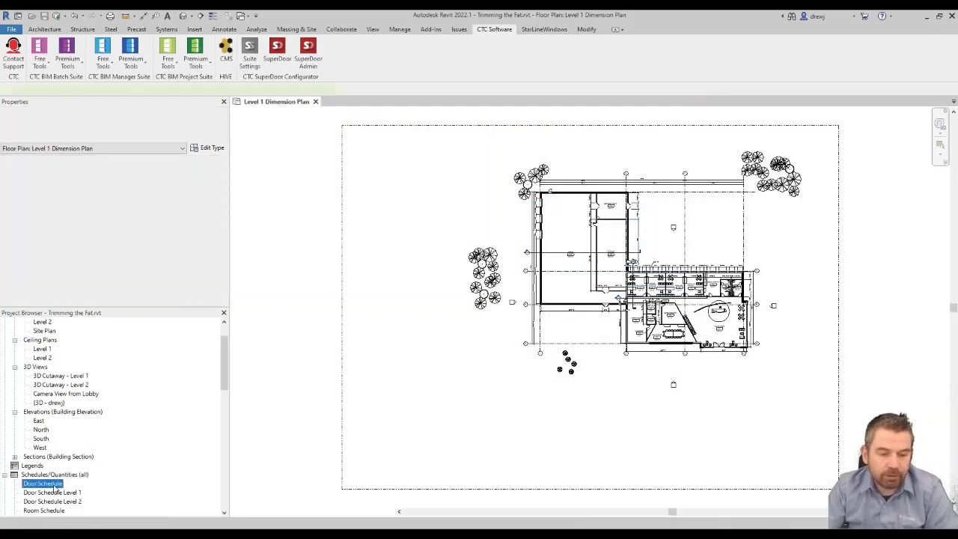
pyautogui.doubleClick(54, 486)
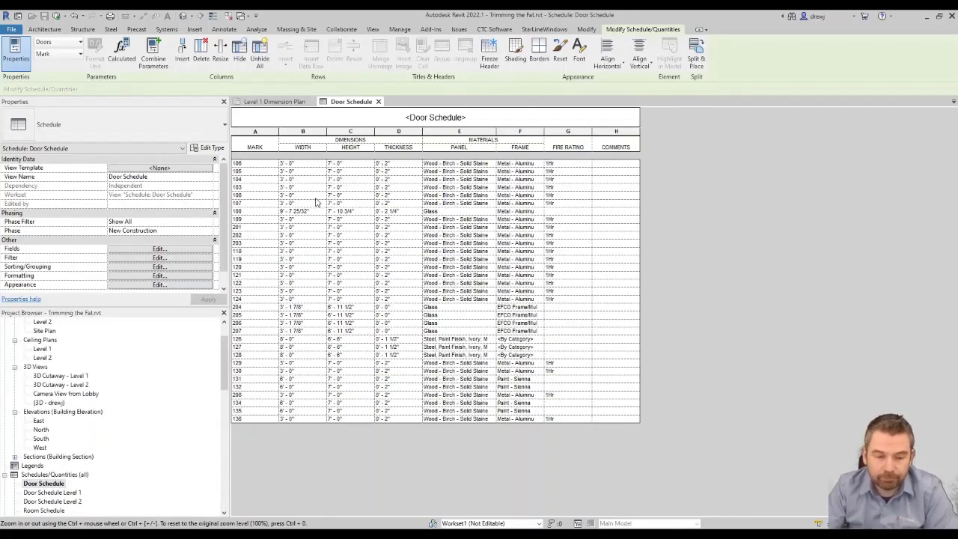
pyautogui.click(66, 497)
pyautogui.doubleClick(66, 492)
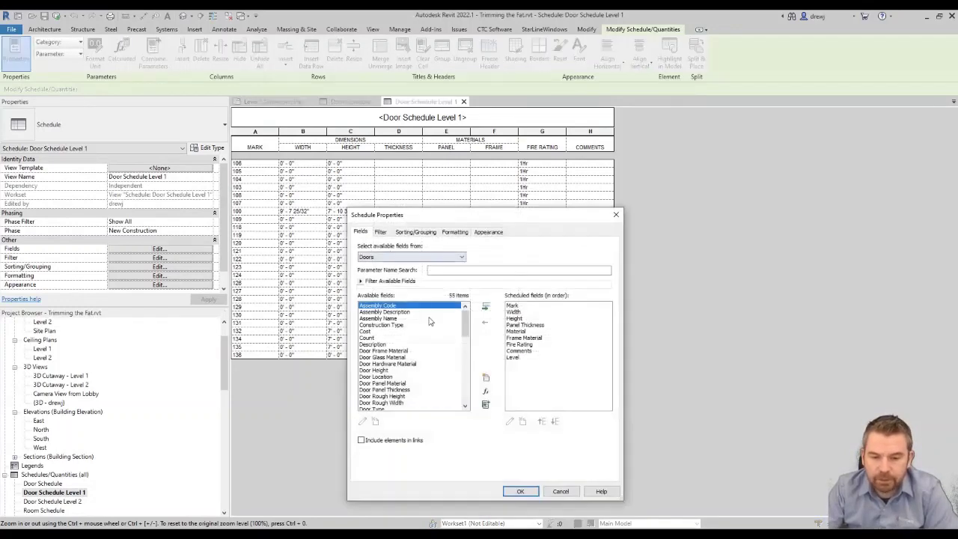
# Add the Door Panel Material field just above Frame Material and apply the change
pyautogui.moveTo(468, 322); pyautogui.dragTo(469, 332)
pyautogui.click(412, 357)
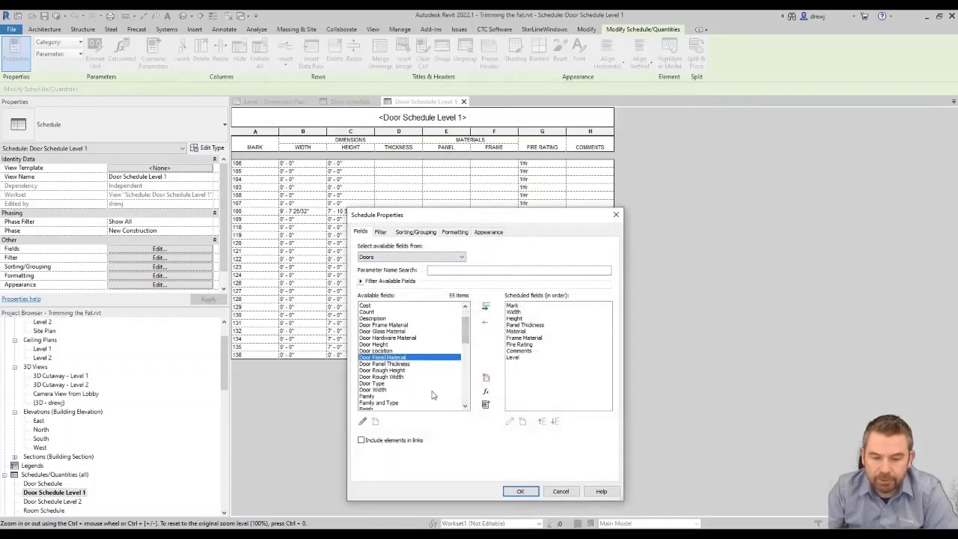
pyautogui.click(524, 338)
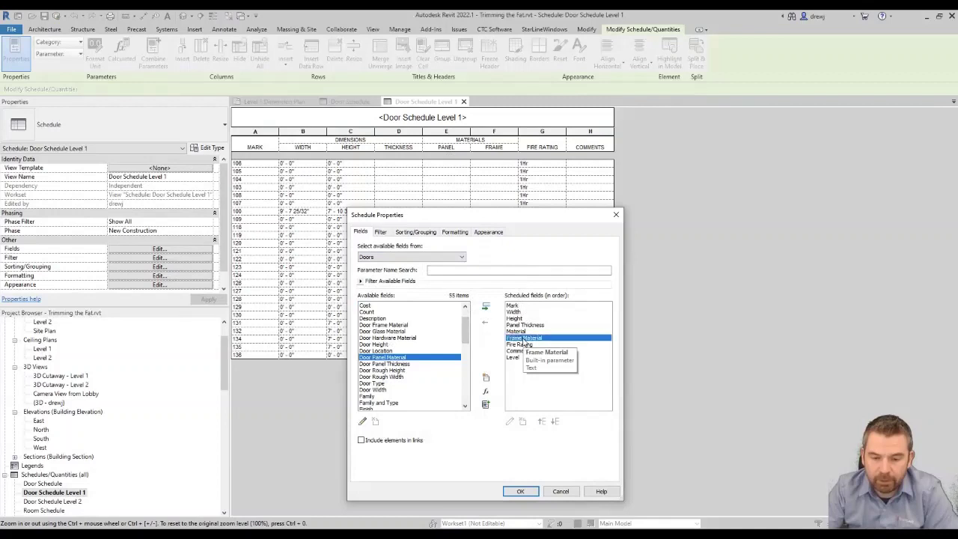
pyautogui.click(486, 307)
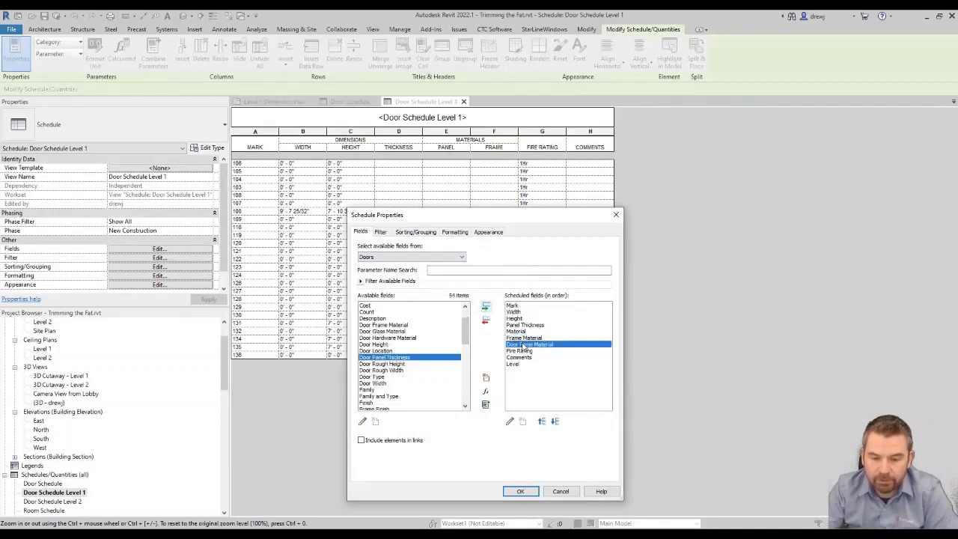
pyautogui.click(542, 422)
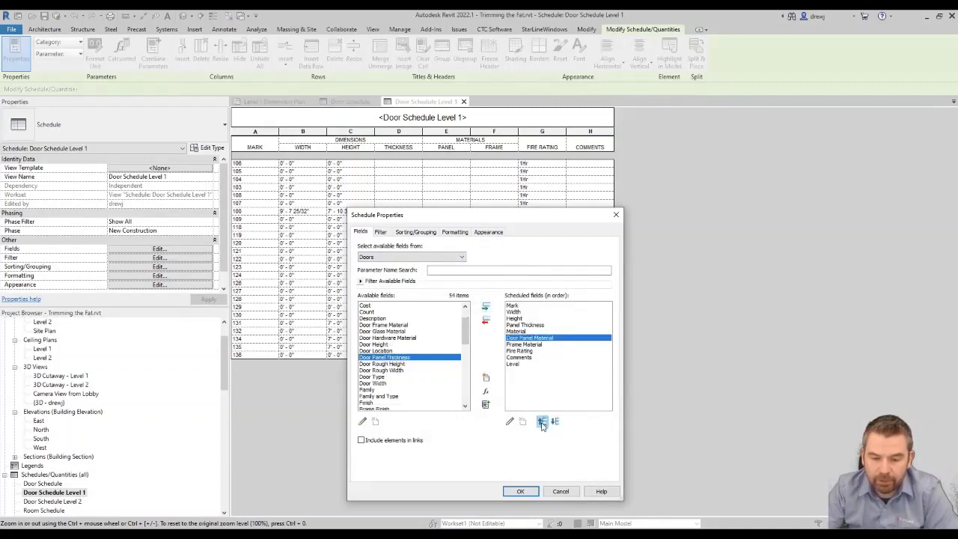
pyautogui.click(520, 491)
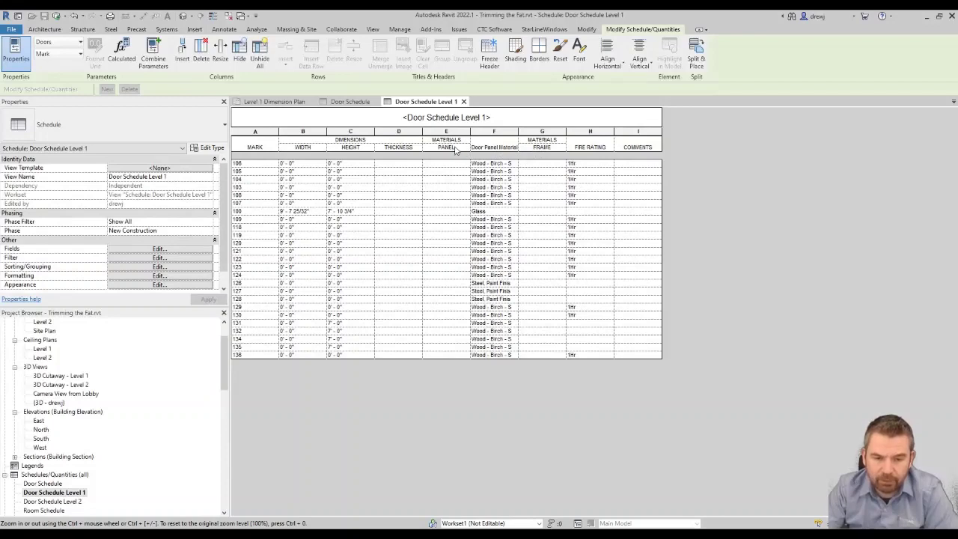
# Remove the empty Material field from the schedule's fields
pyautogui.click(330, 253)
pyautogui.click(160, 248)
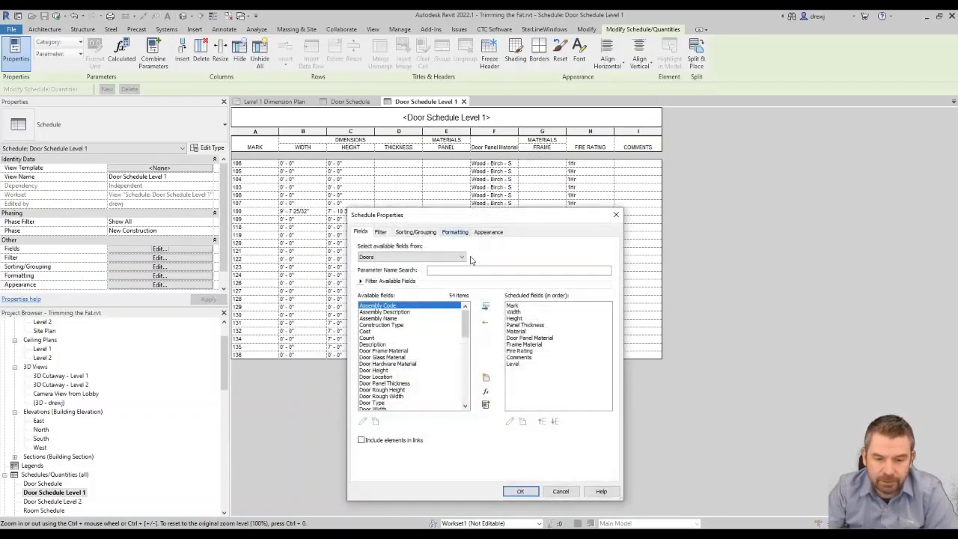
pyautogui.click(522, 331)
pyautogui.click(487, 322)
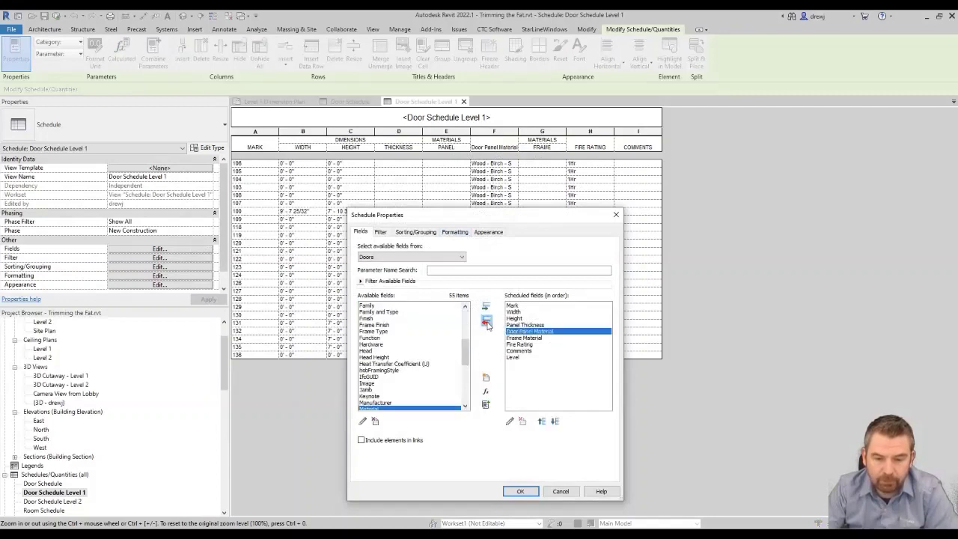
pyautogui.click(527, 490)
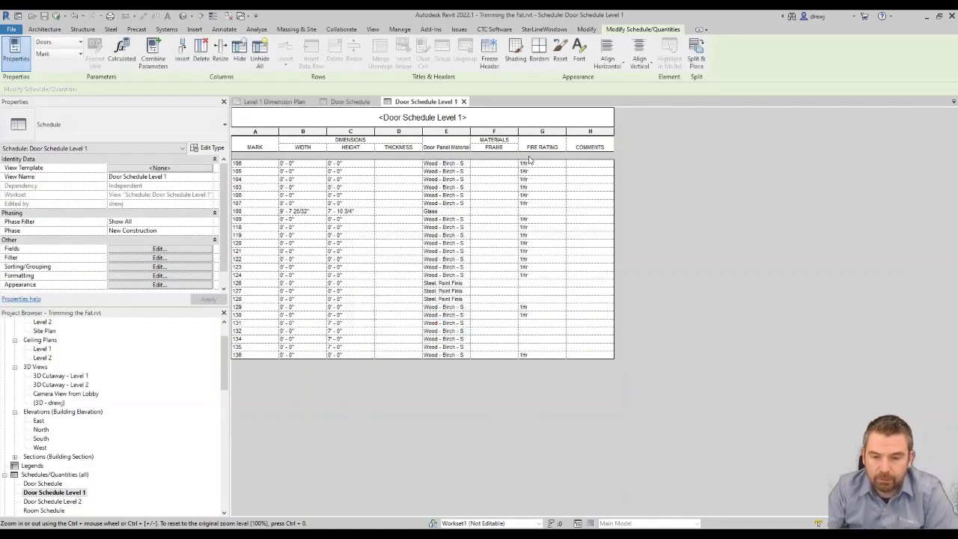
# Select the WIDTH, HEIGHT and THICKNESS header cells, then ungroup the leftover MATERIALS header above FRAME
pyautogui.click(493, 147)
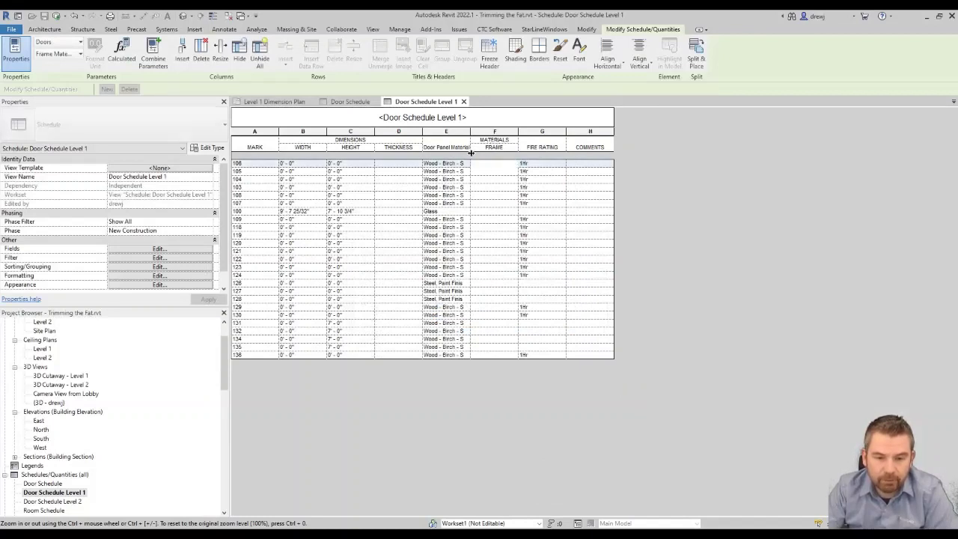
pyautogui.click(492, 147)
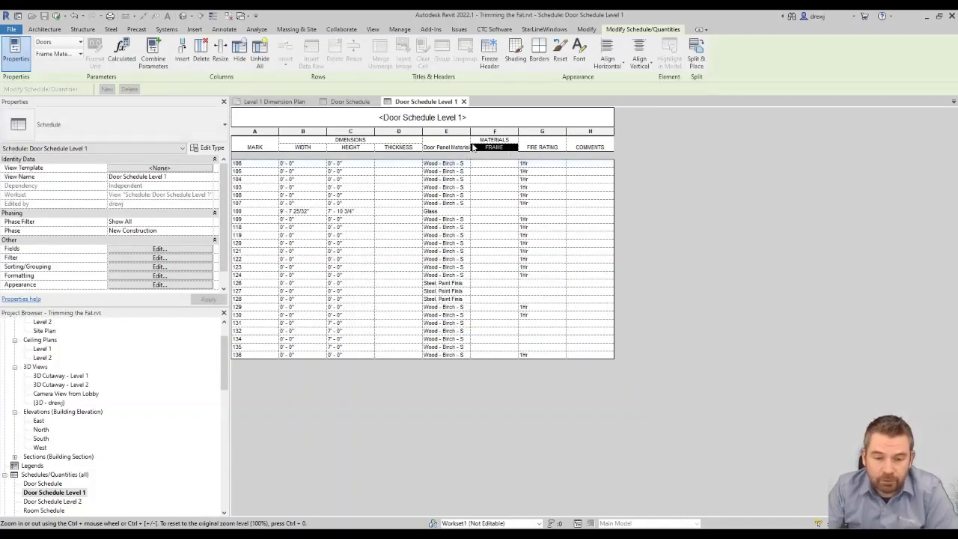
pyautogui.click(404, 148)
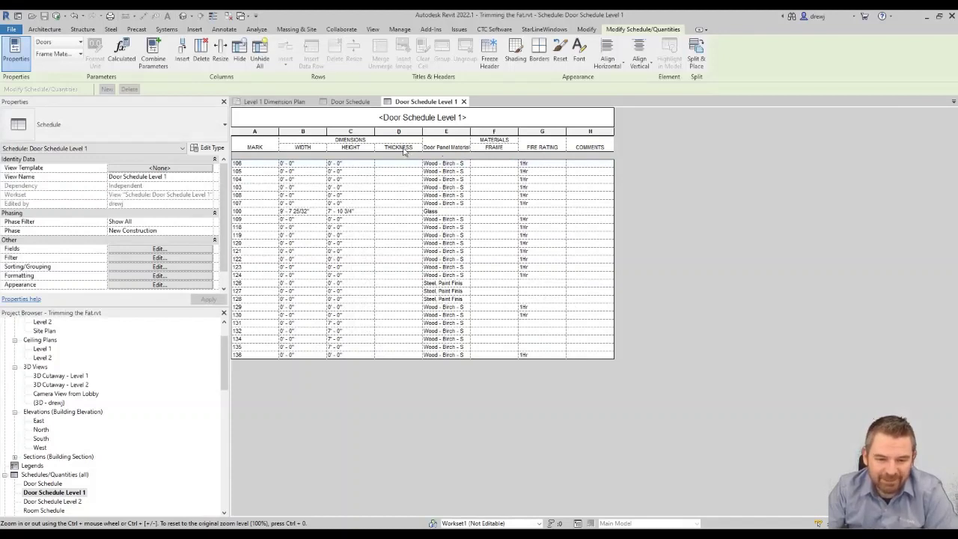
pyautogui.moveTo(392, 148); pyautogui.dragTo(372, 152)
pyautogui.click(378, 148)
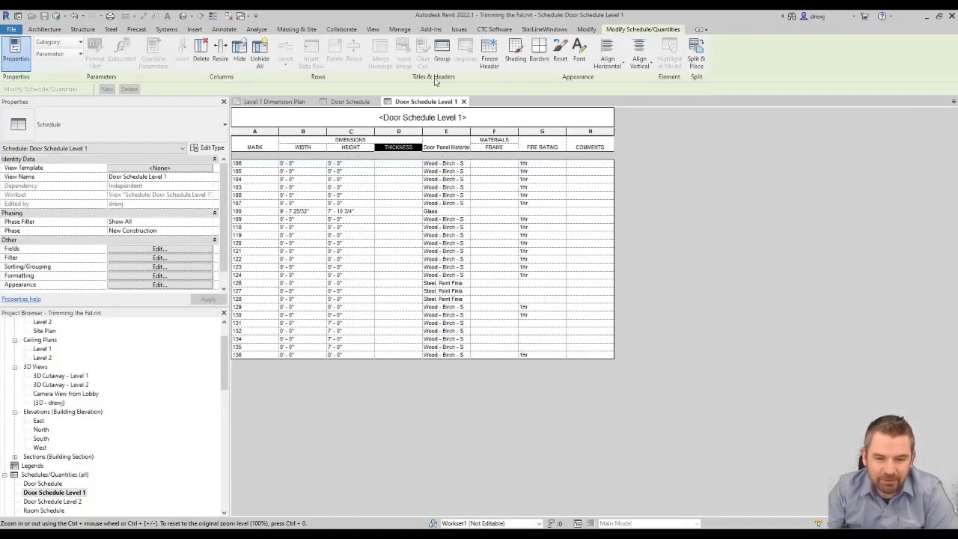
pyautogui.click(349, 154)
pyautogui.click(320, 152)
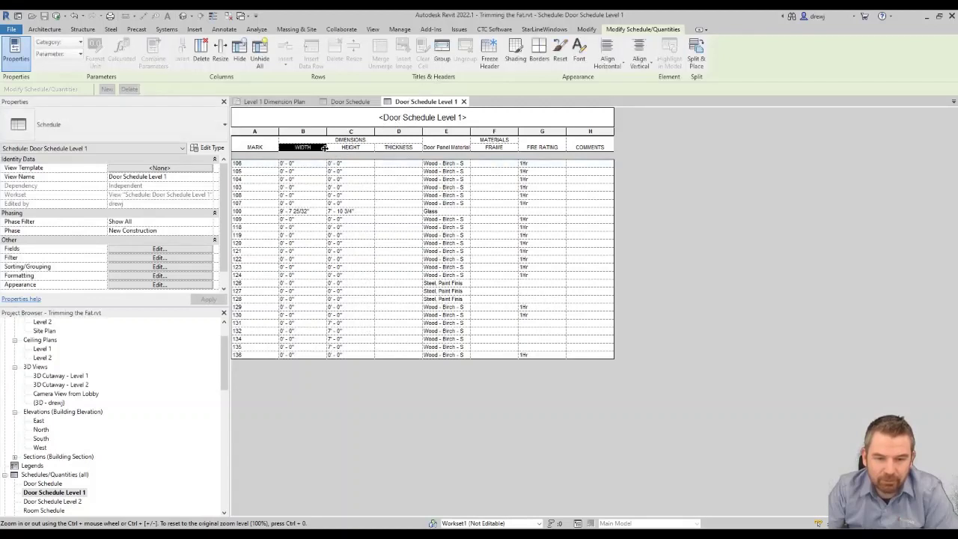
pyautogui.click(366, 150)
pyautogui.moveTo(367, 150); pyautogui.dragTo(388, 151)
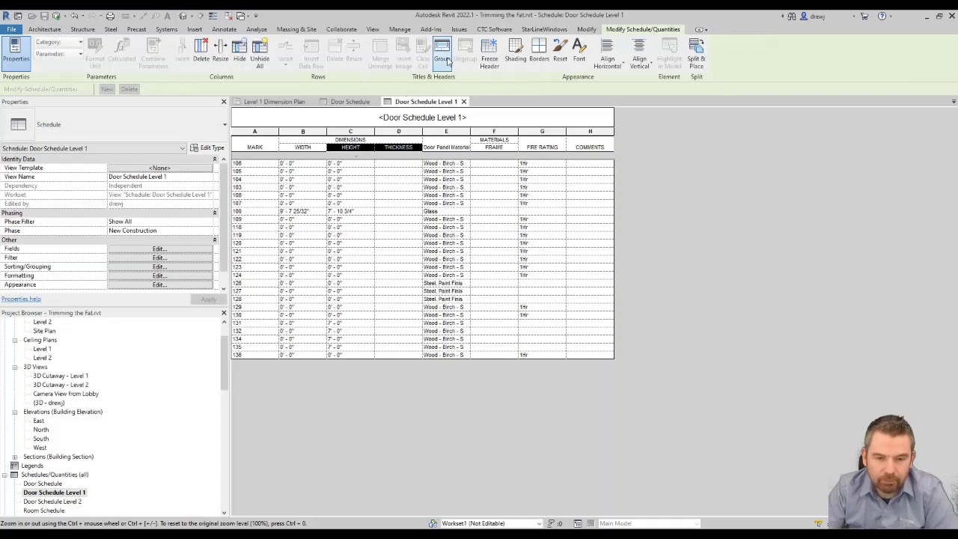
pyautogui.click(328, 140)
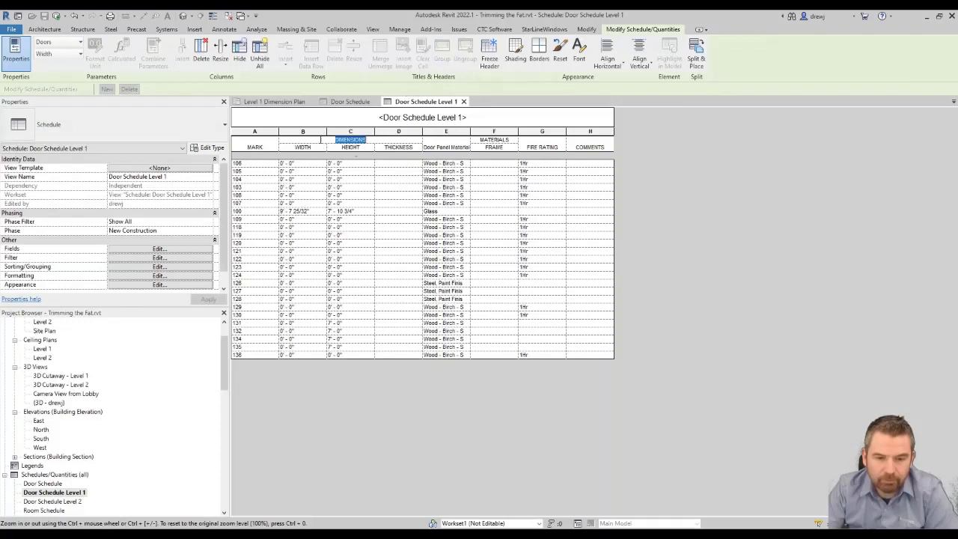
pyautogui.click(479, 143)
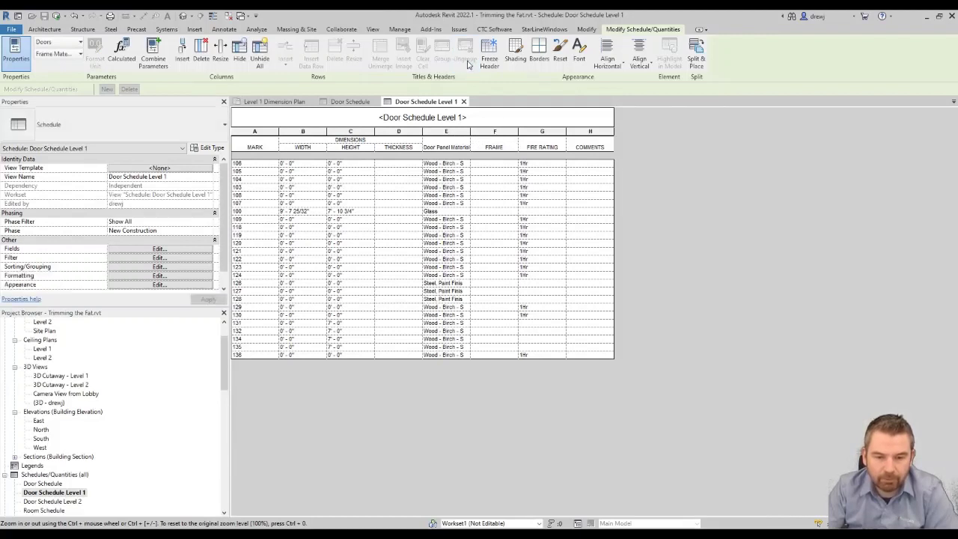
# Group the Door Panel Material and FRAME headers under MATERIALS and rename the panel column PANELS
pyautogui.moveTo(479, 146); pyautogui.dragTo(450, 150)
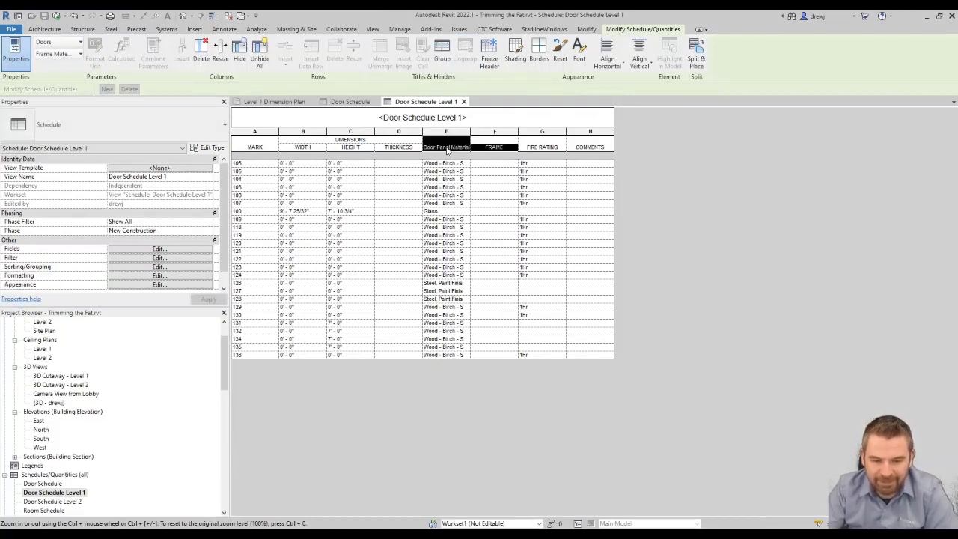
pyautogui.click(442, 60)
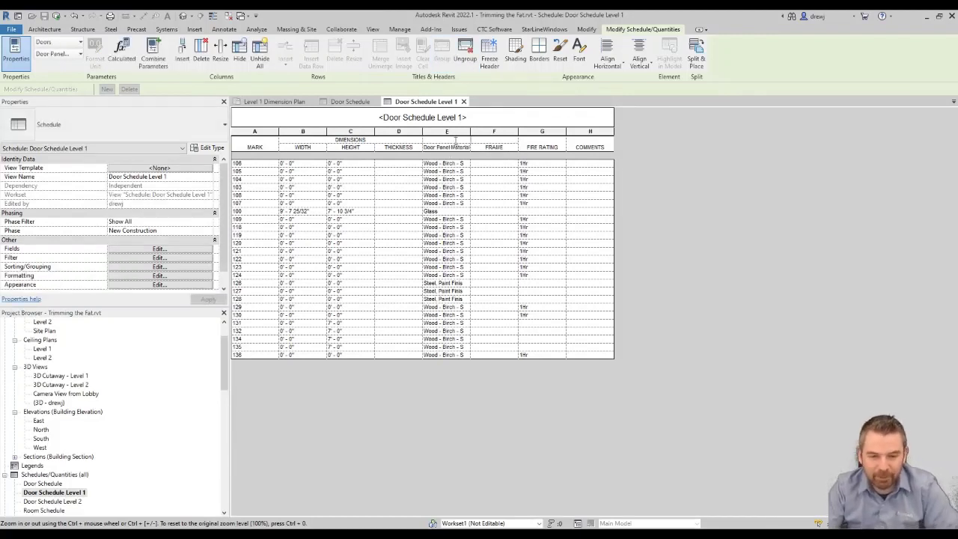
pyautogui.write('MATERIALS')
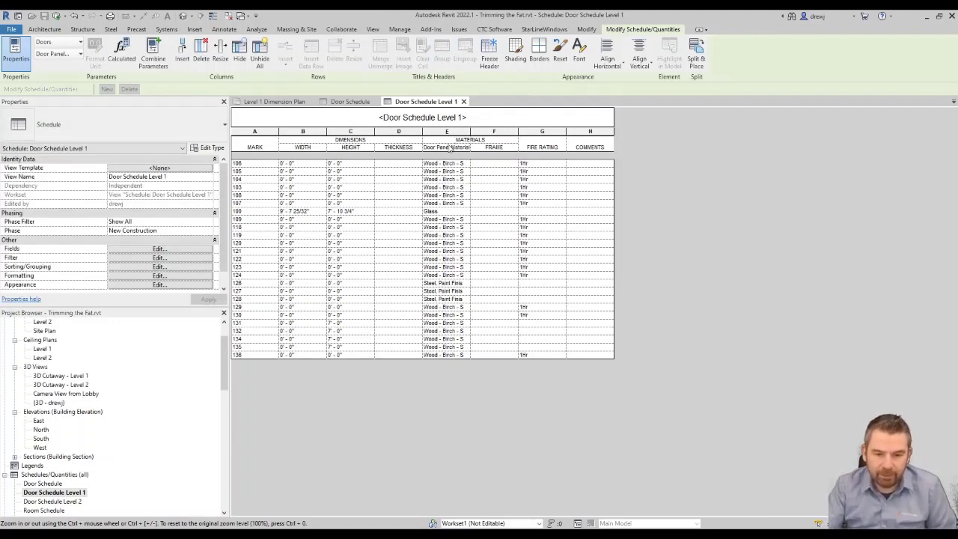
pyautogui.click(448, 148)
pyautogui.write('PANELS')
pyautogui.click(475, 166)
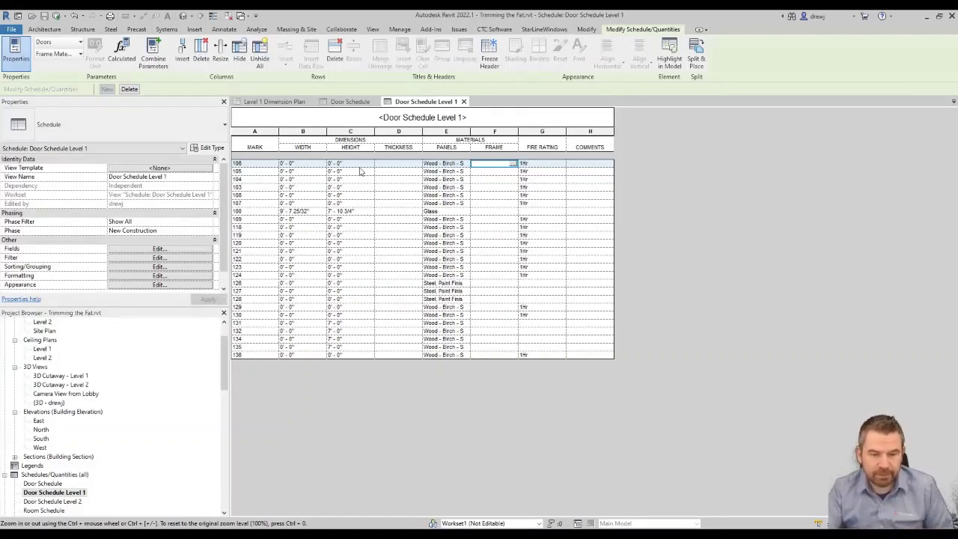
# Undo the recent schedule edits until the DIMENSIONS and MATERIALS grouped headers return
pyautogui.click(82, 16)
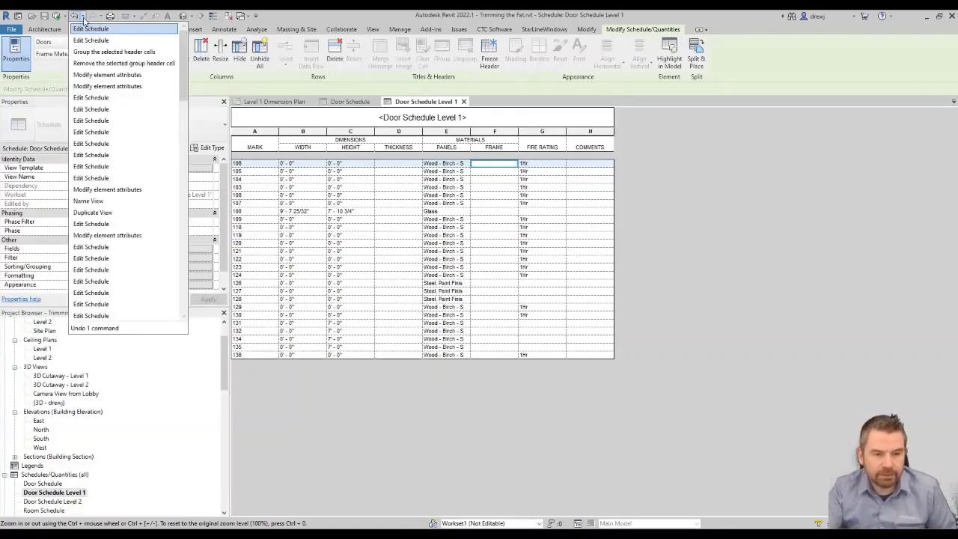
pyautogui.click(88, 45)
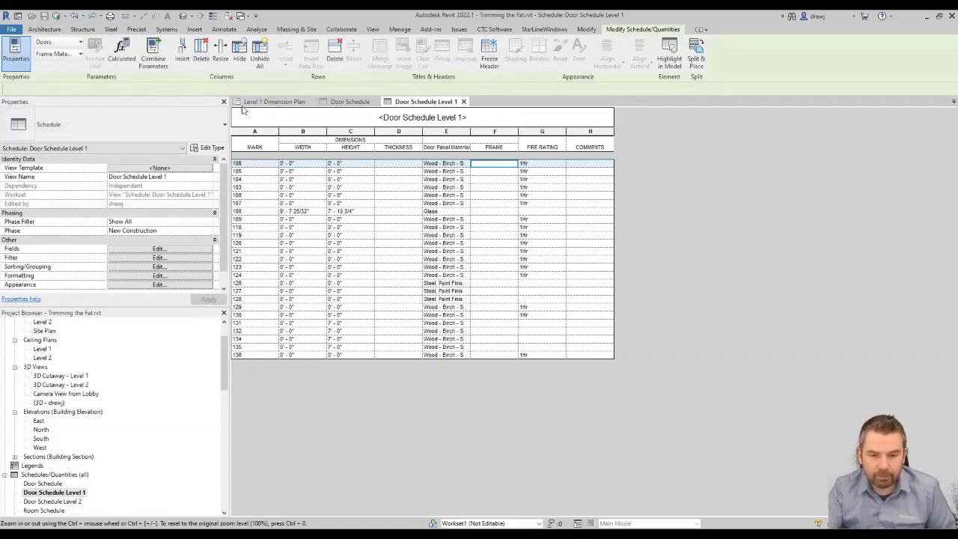
pyautogui.click(75, 17)
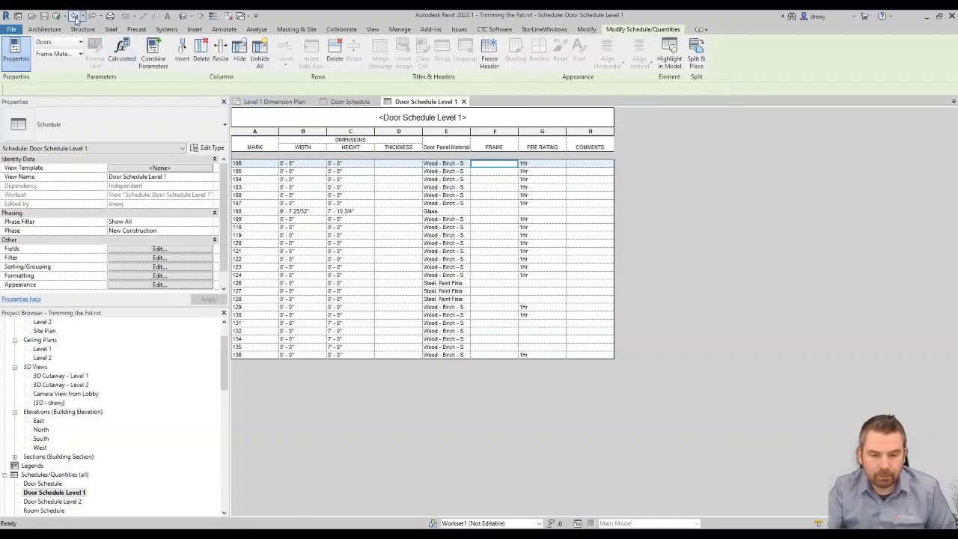
pyautogui.click(75, 17)
pyautogui.click(74, 17)
pyautogui.click(75, 16)
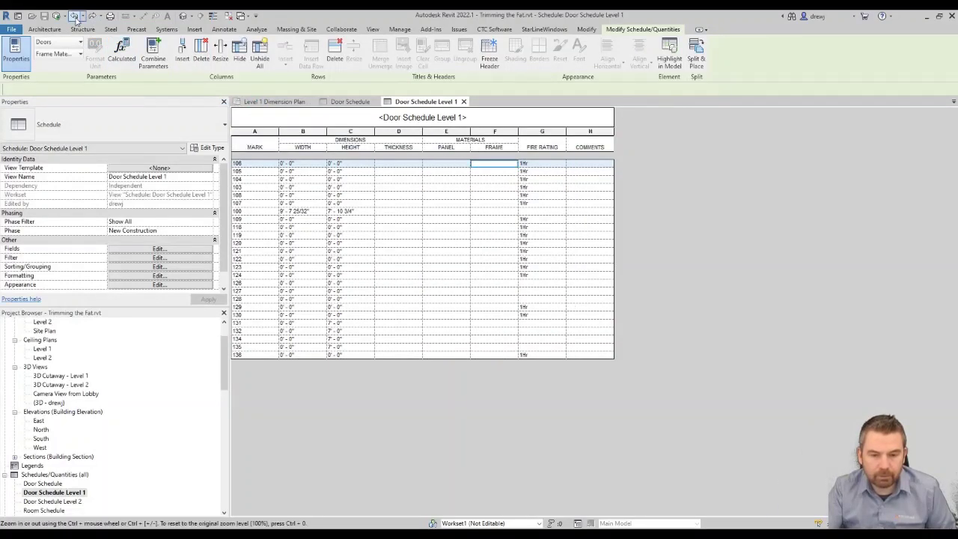
pyautogui.click(75, 16)
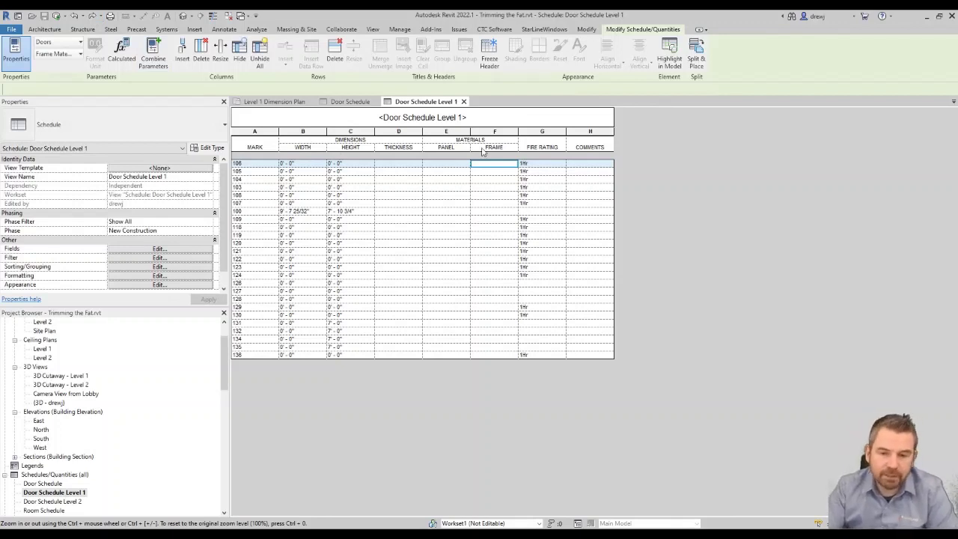
pyautogui.click(494, 30)
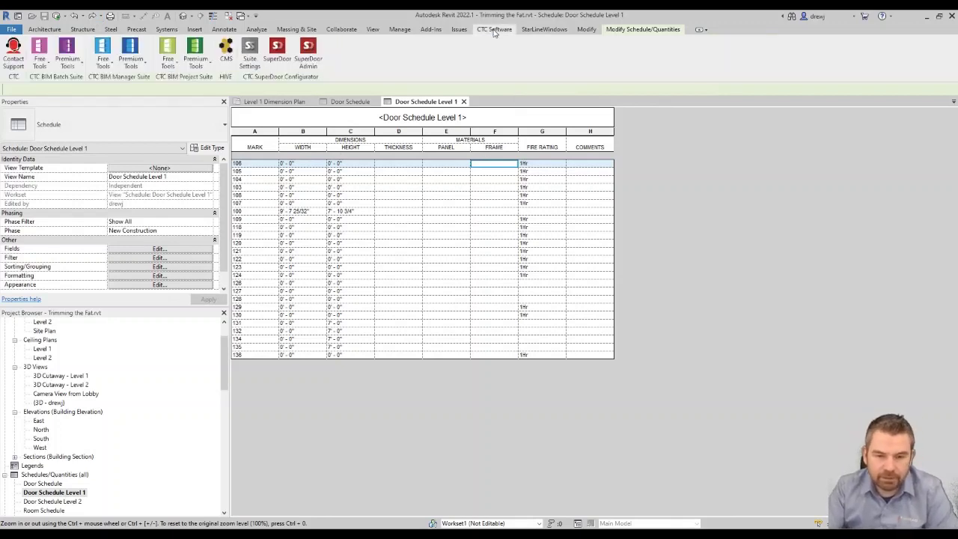
# Launch the Schedule Parameter Resolver and tick Door Schedule Level 1 and Level 2
pyautogui.click(131, 60)
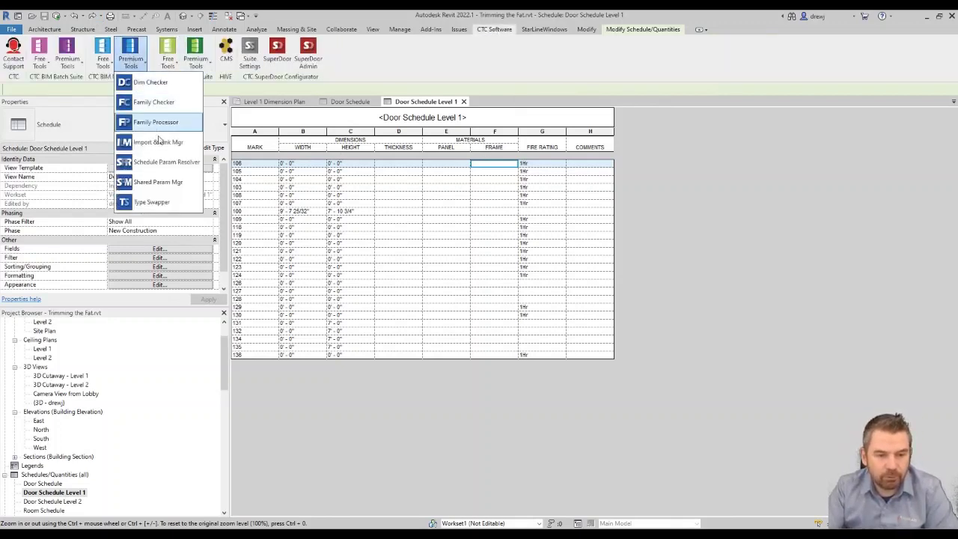
pyautogui.click(167, 163)
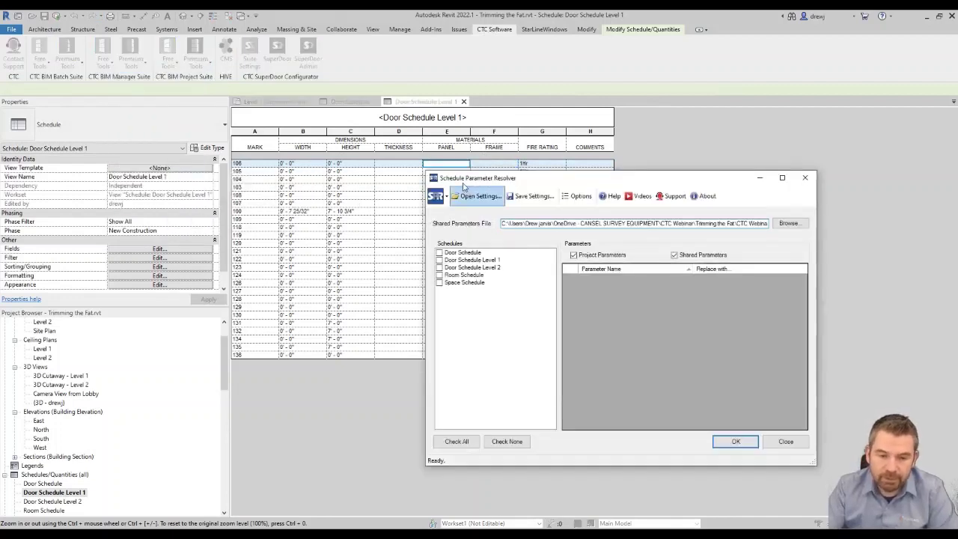
pyautogui.click(440, 260)
pyautogui.click(440, 268)
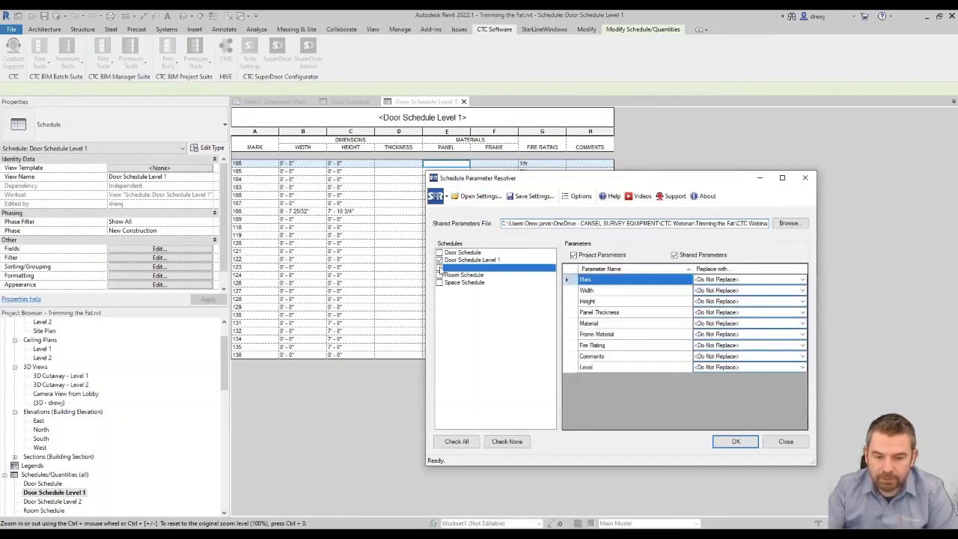
pyautogui.moveTo(745, 223); pyautogui.dragTo(831, 228)
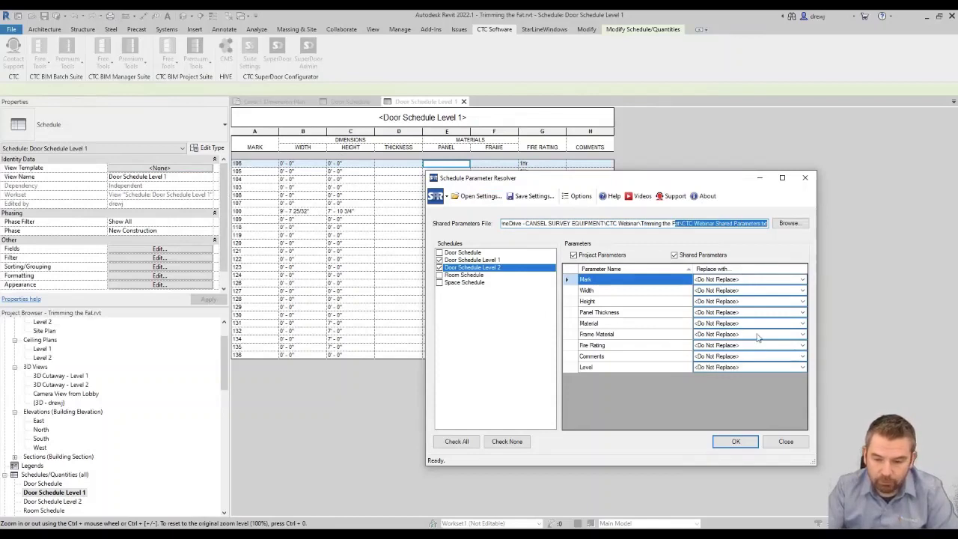
# Map Frame Material, Material, Panel Thickness, Height and Width to Door Frame Material, Door Panel Material, Door Panel Thickness, Door Height and Door Width
pyautogui.click(803, 335)
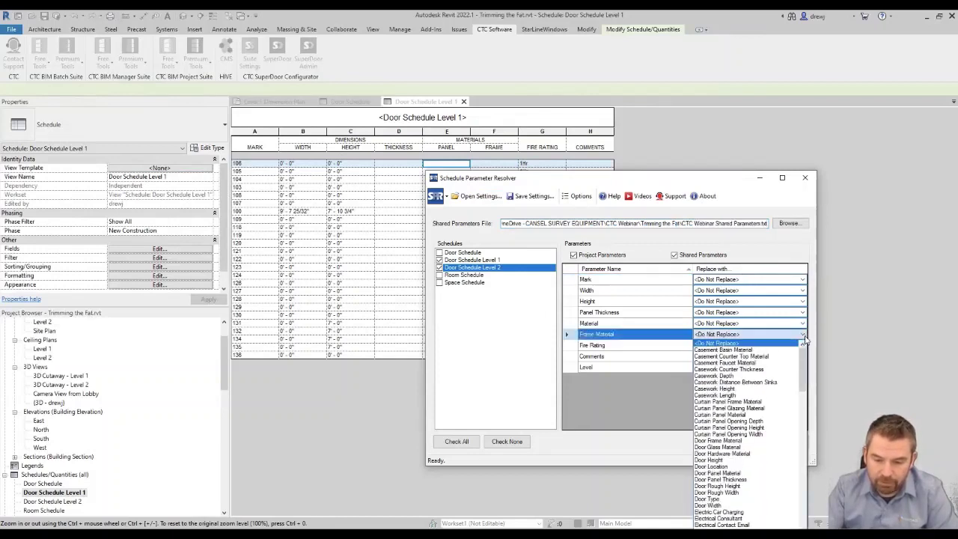
pyautogui.click(749, 441)
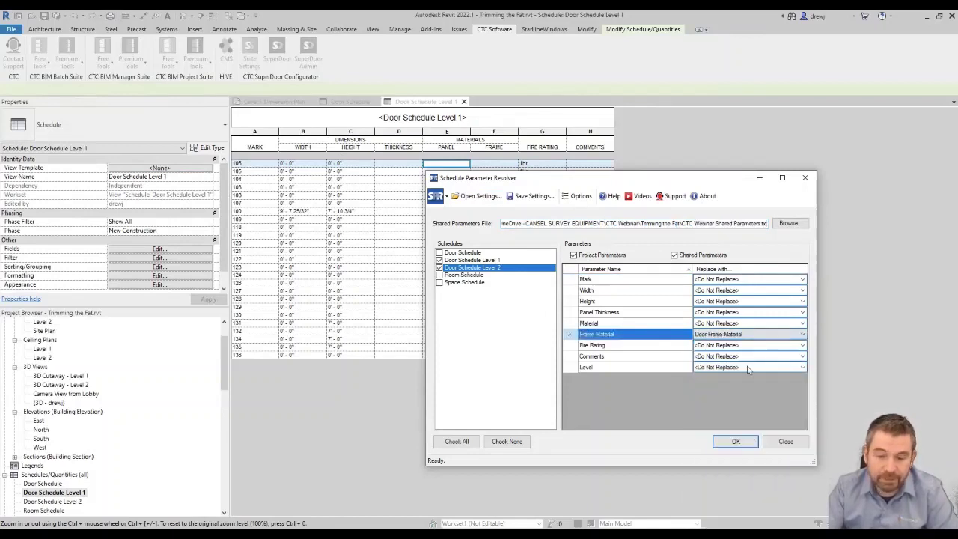
pyautogui.click(803, 323)
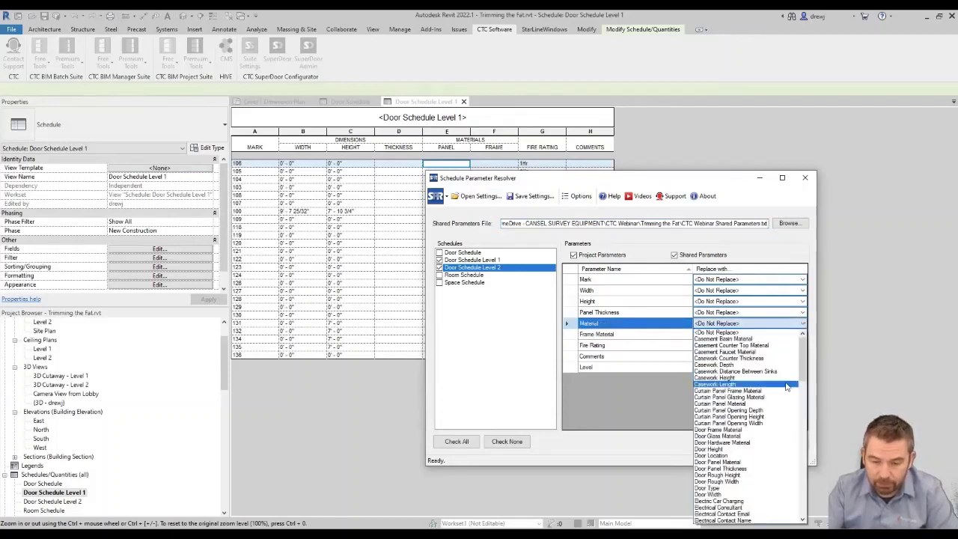
pyautogui.click(782, 462)
pyautogui.click(801, 312)
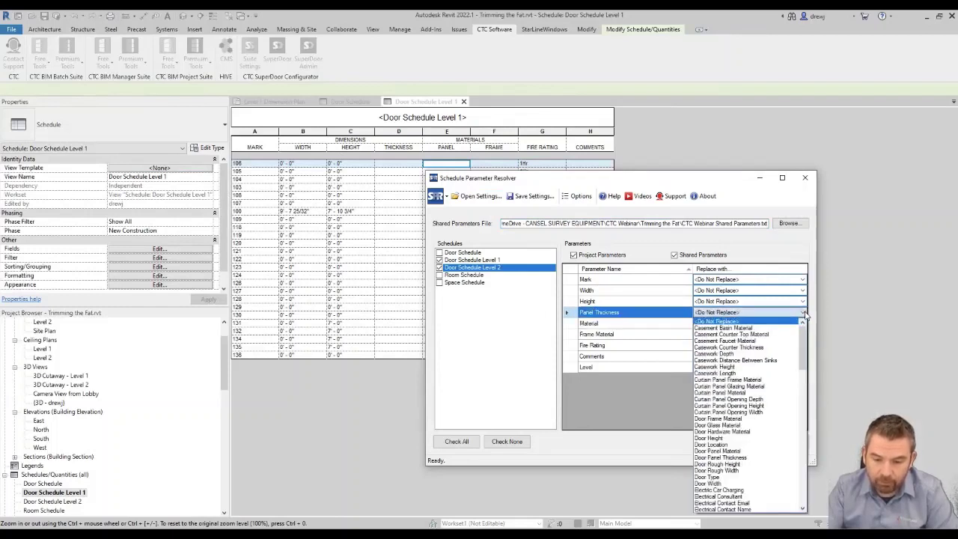
pyautogui.click(768, 458)
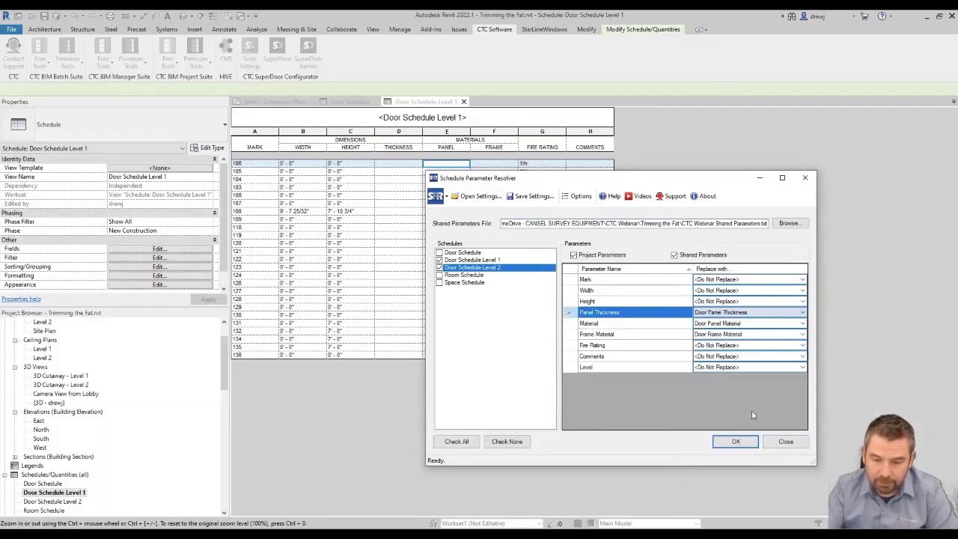
pyautogui.click(801, 301)
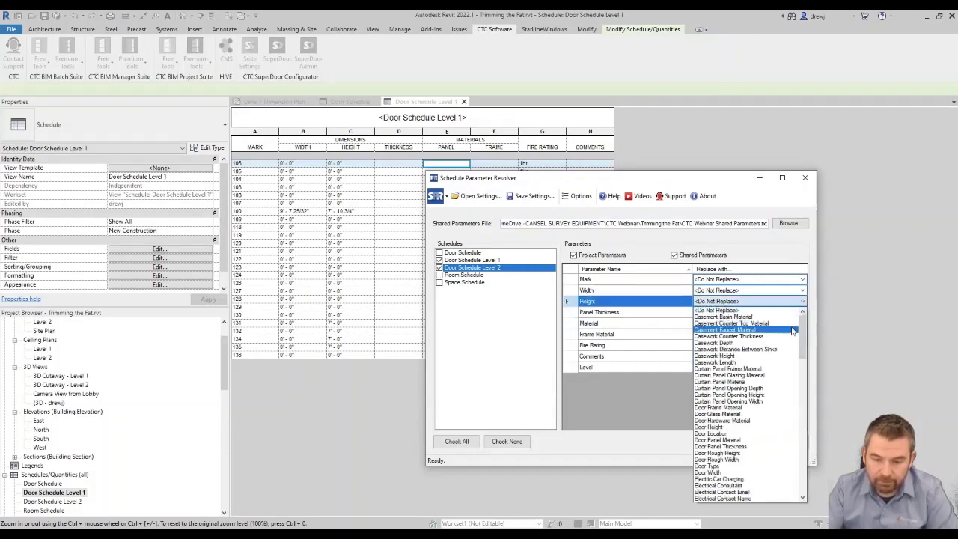
pyautogui.click(779, 427)
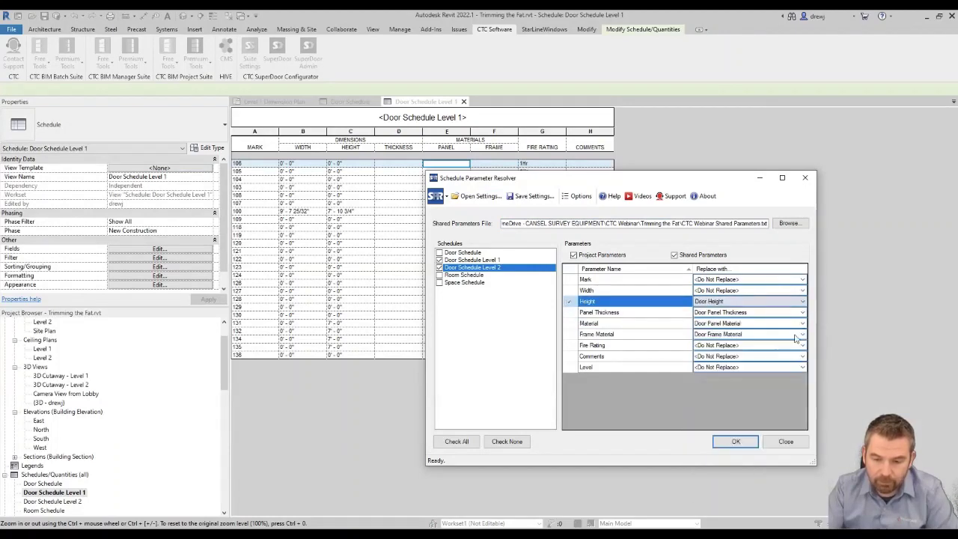
pyautogui.click(802, 291)
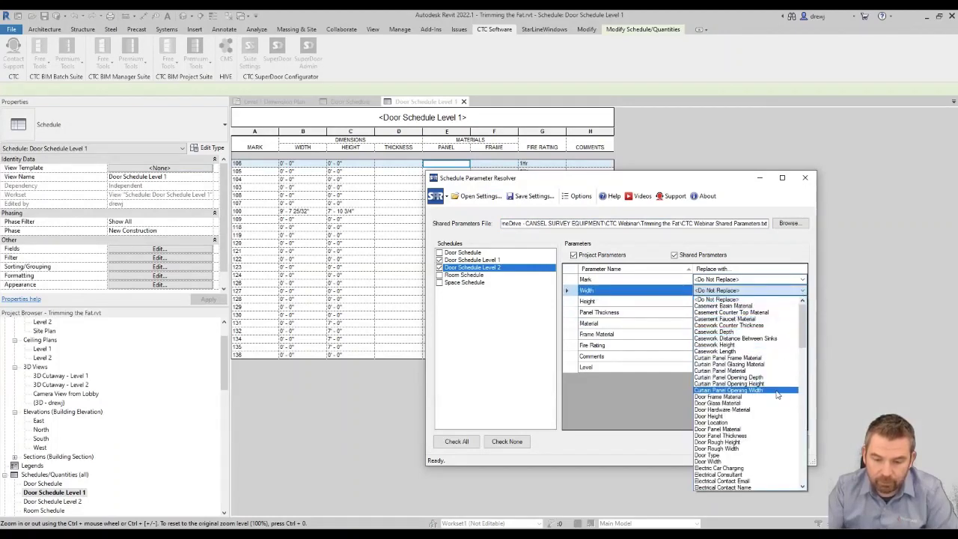
pyautogui.click(760, 464)
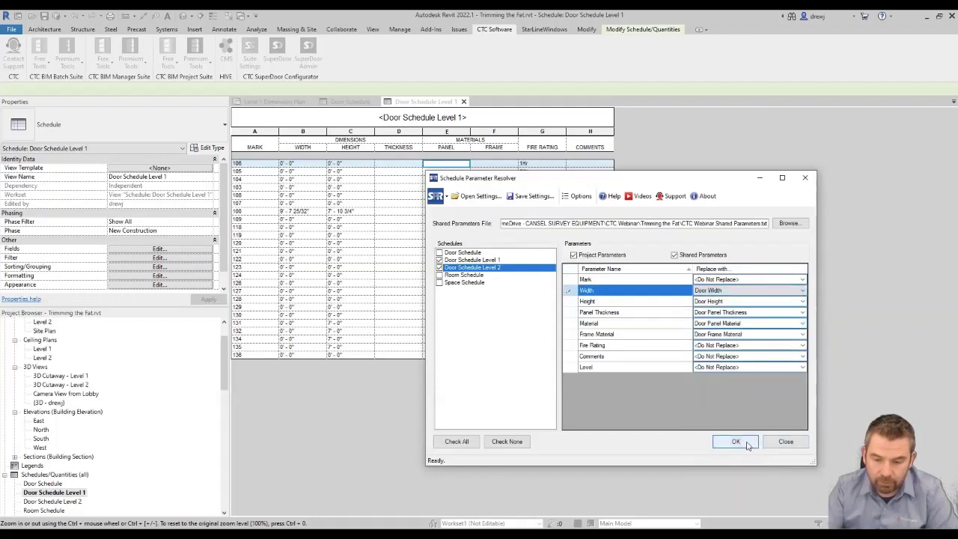
# Run the resolver on the checked door schedules, dismiss the success message and close the resolver
pyautogui.click(737, 441)
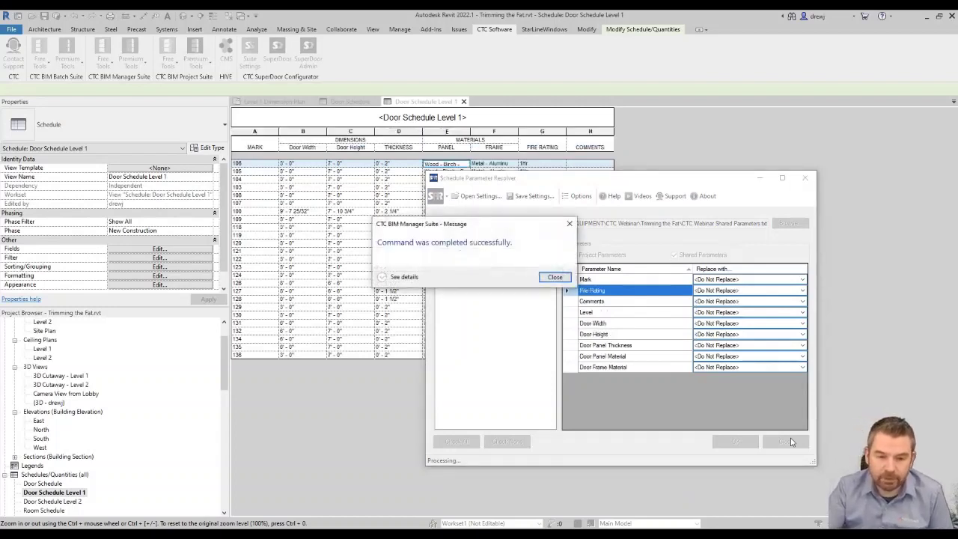
pyautogui.click(554, 278)
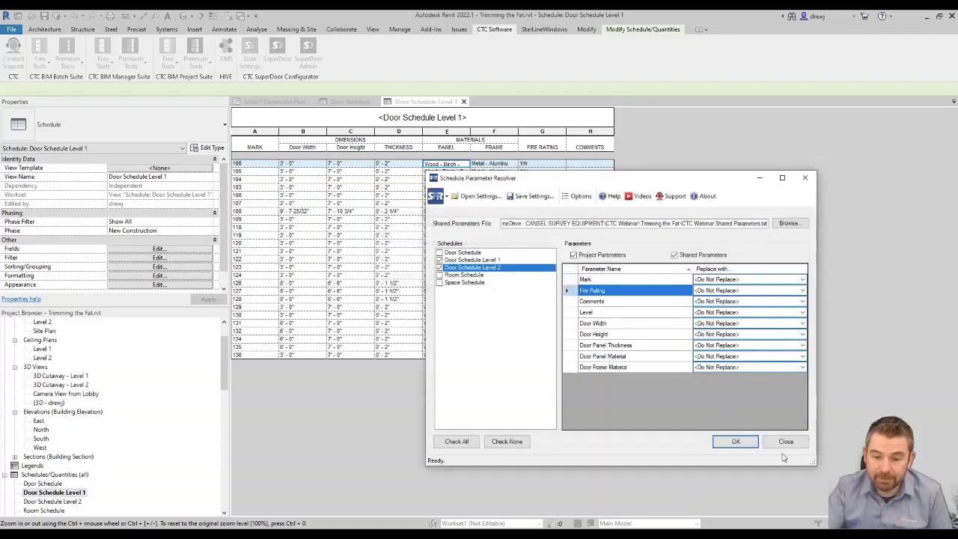
pyautogui.click(787, 444)
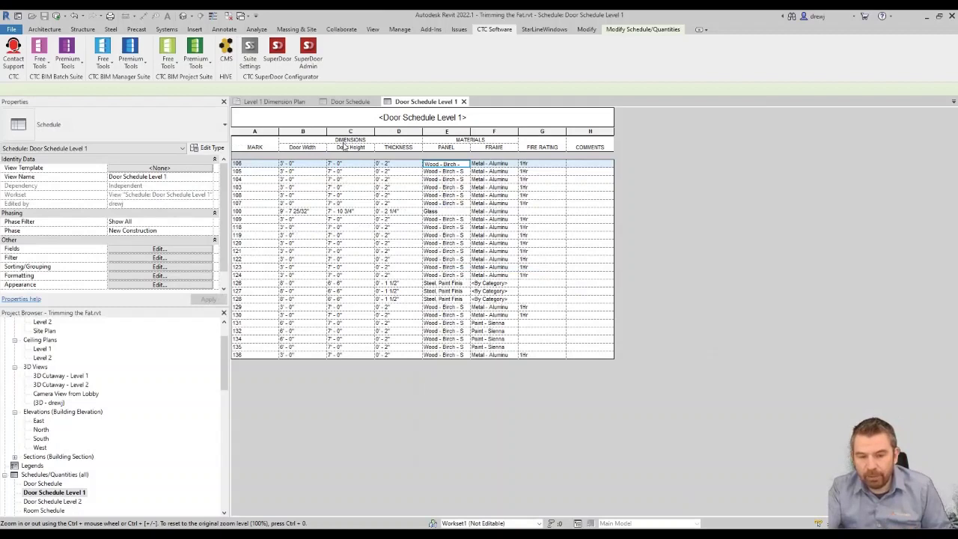
# Rename the Door Width and Door Height column headers to WIDTH and HEIGHT
pyautogui.press('Escape')
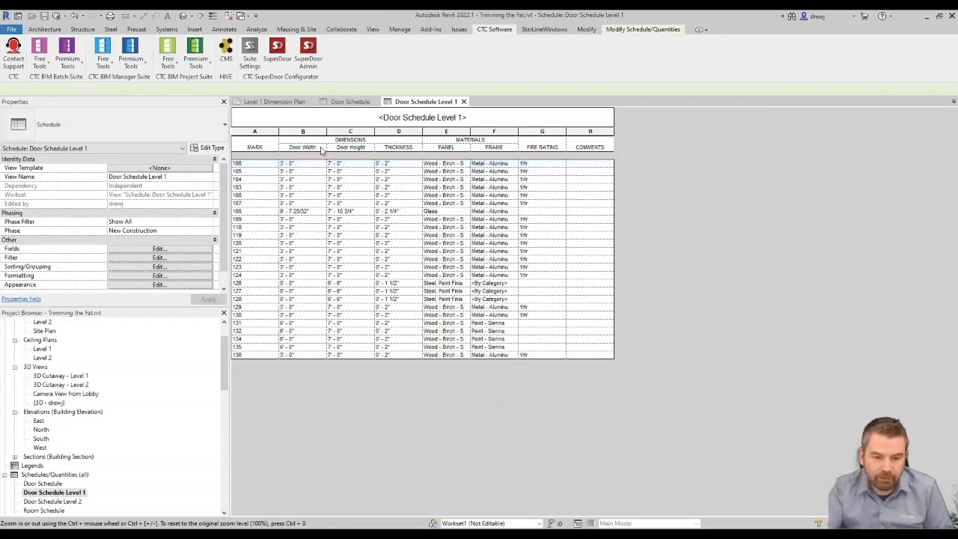
pyautogui.click(317, 148)
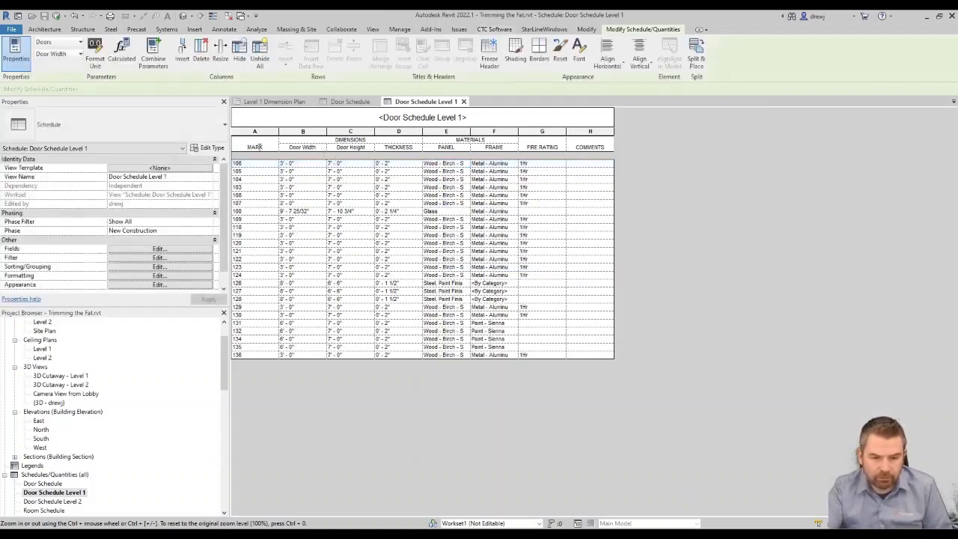
pyautogui.hotkey('ctrl', 'a')
pyautogui.write('W')
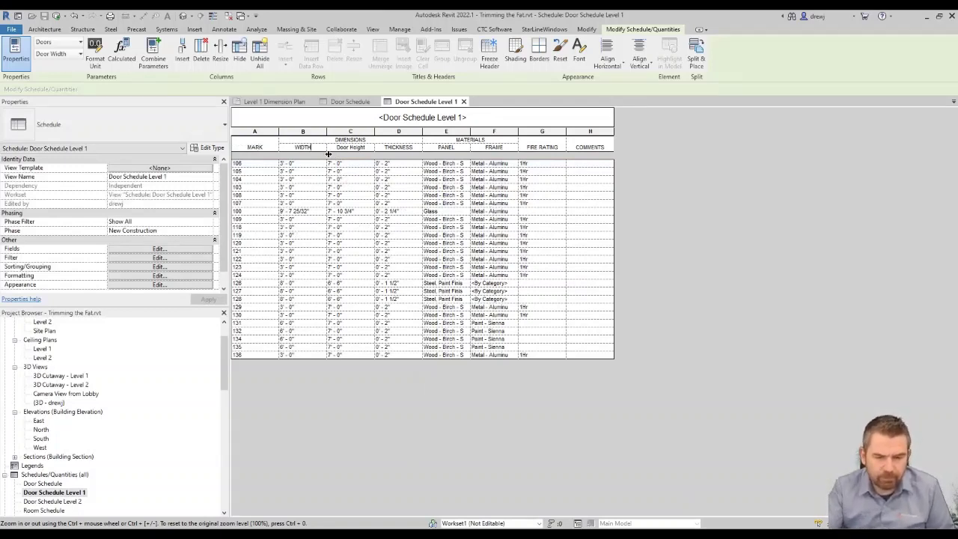
pyautogui.click(350, 147)
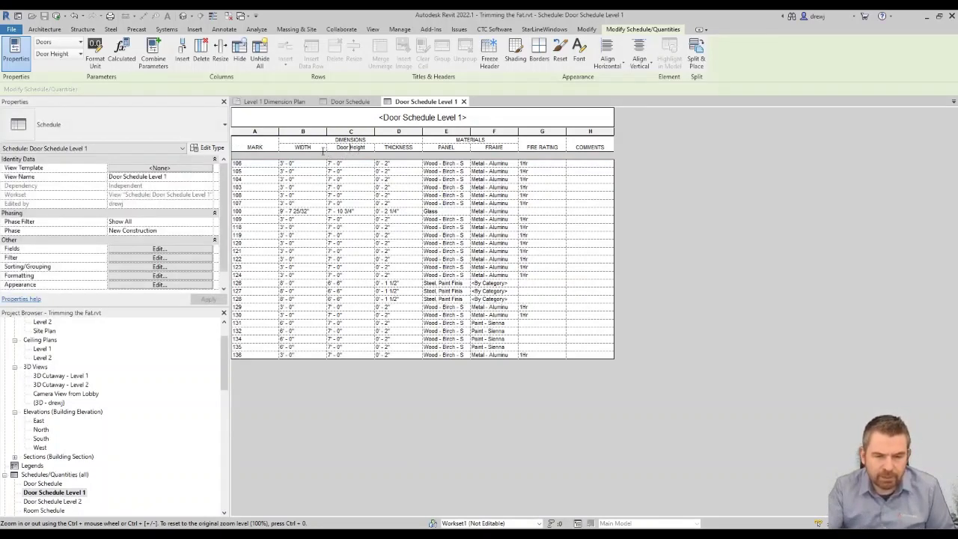
pyautogui.hotkey('ctrl', 'a')
pyautogui.write('HEIGHT')
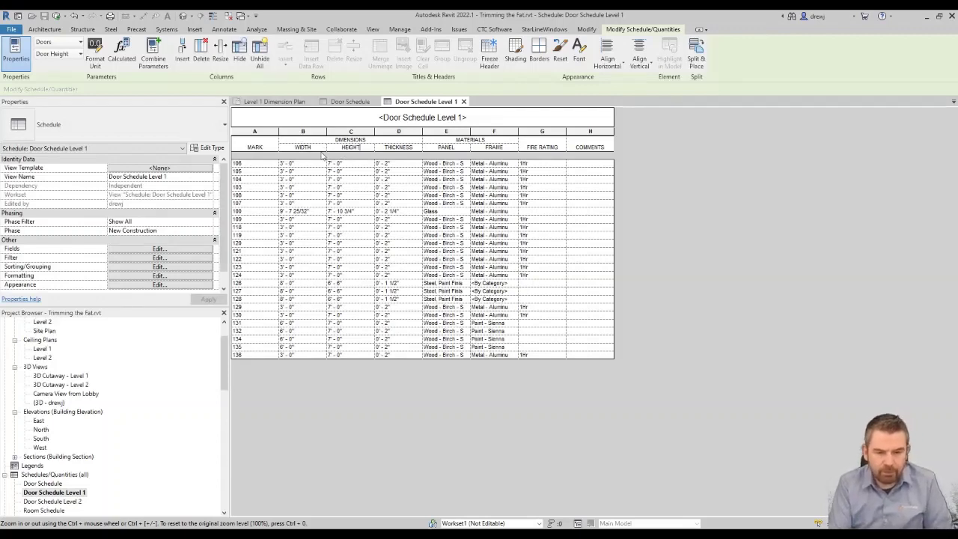
pyautogui.press('Return')
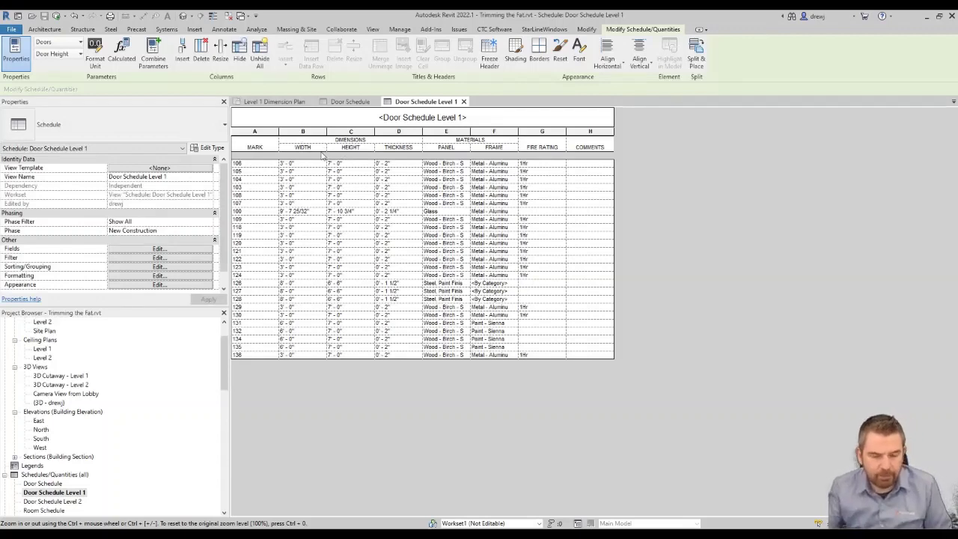
pyautogui.click(391, 173)
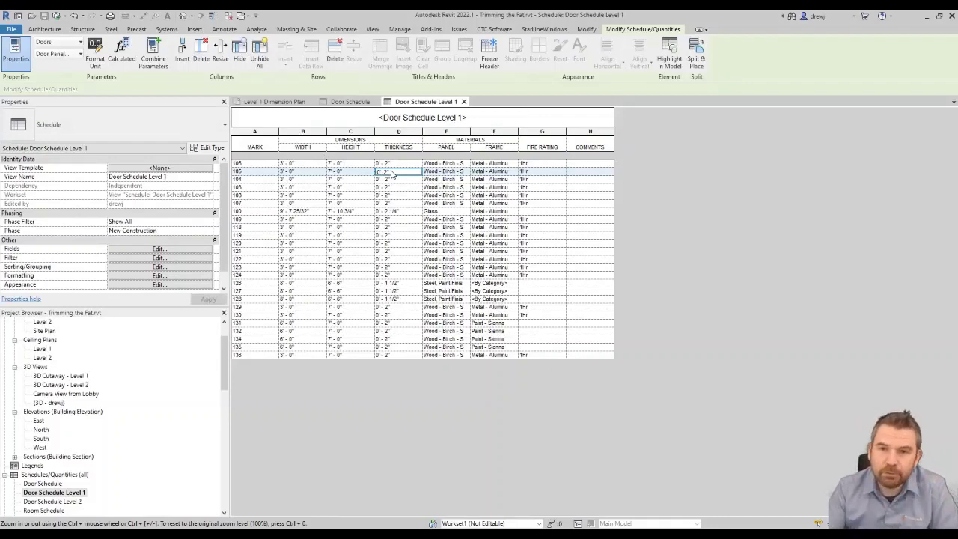